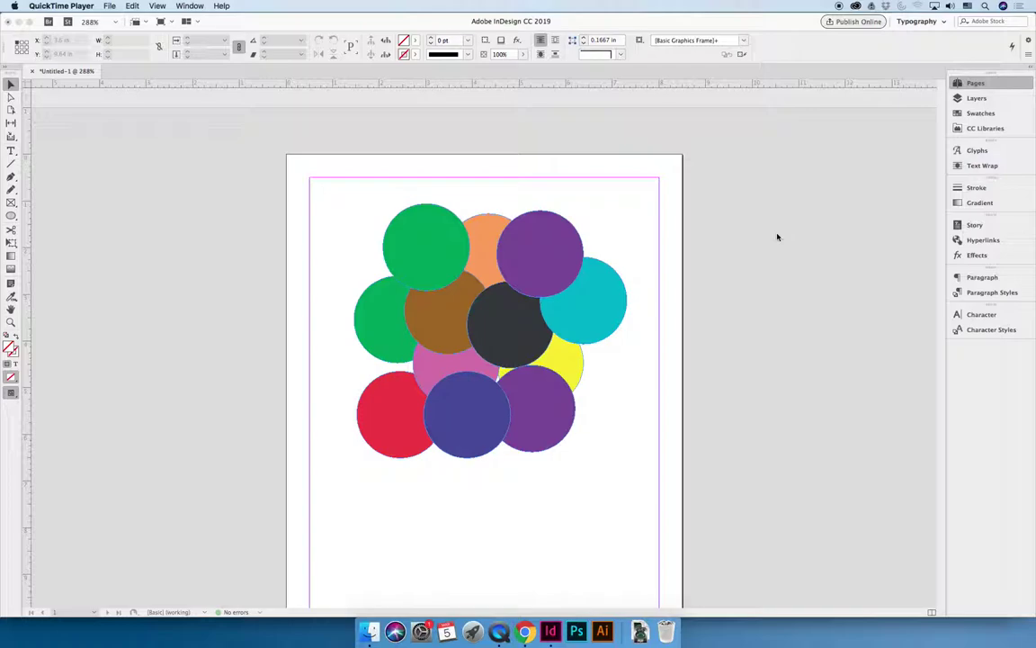
left_click(778, 237)
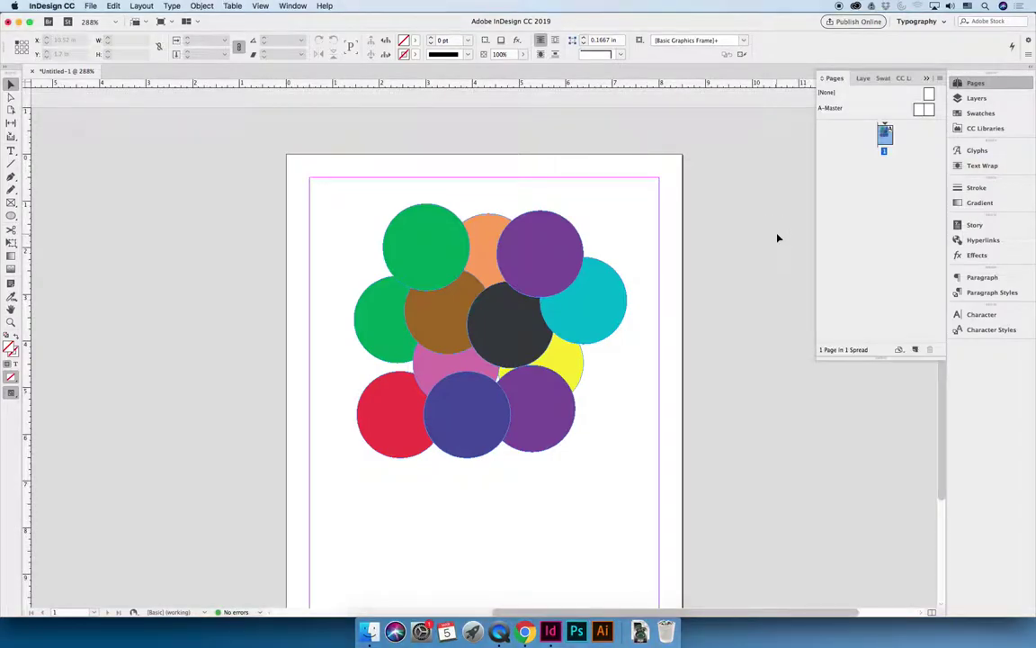
key("super+n")
left_click(544, 467)
key("super+o")
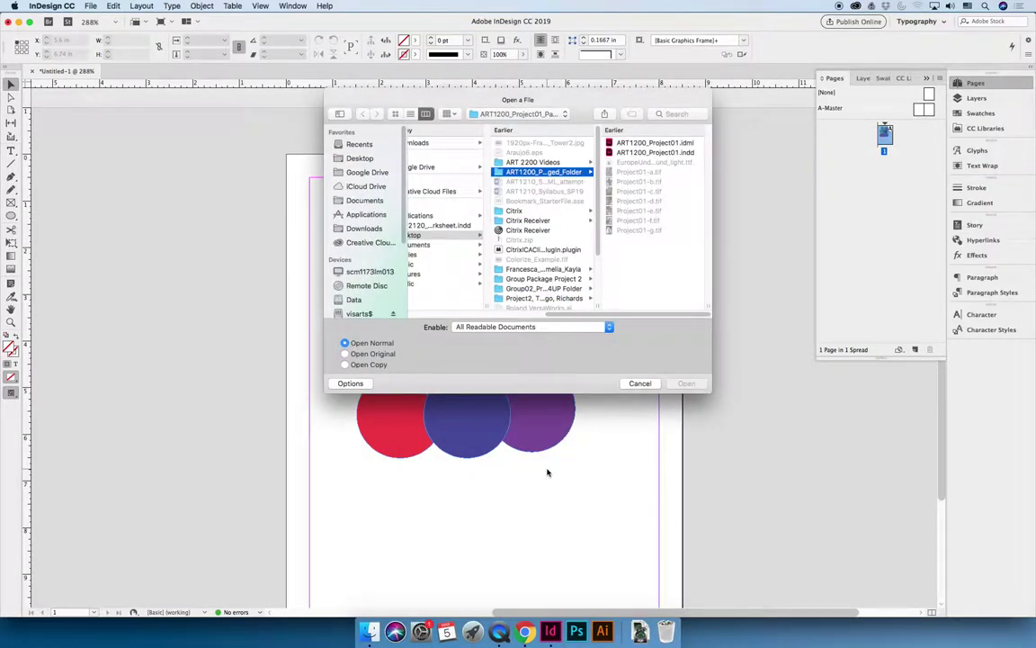
left_click(634, 385)
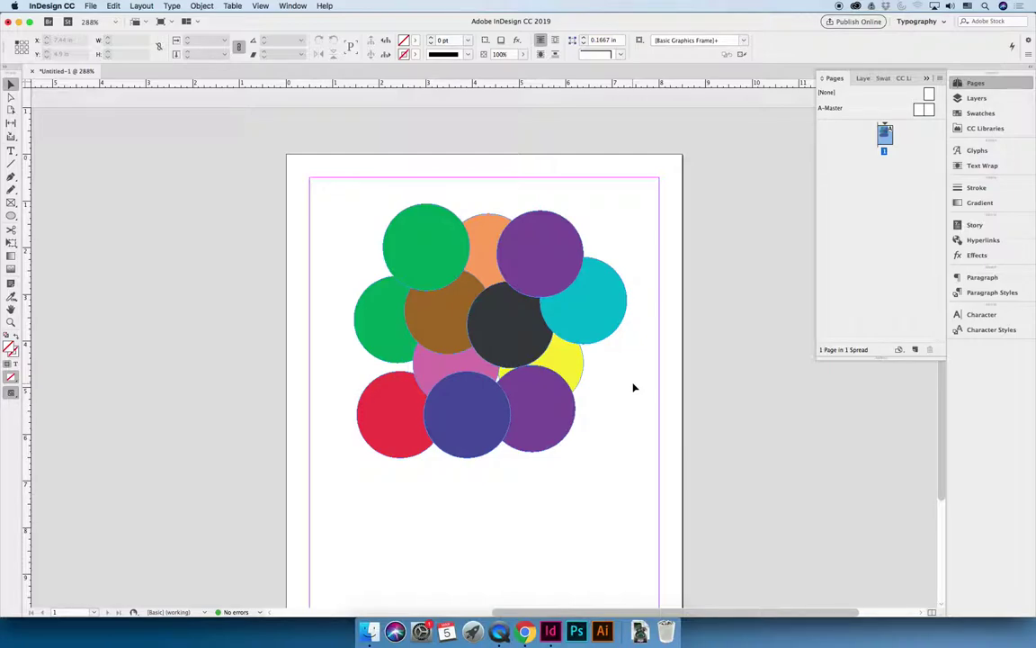
Option-drag the orange circle to place a duplicate at the cluster's left.
left_click(540, 242)
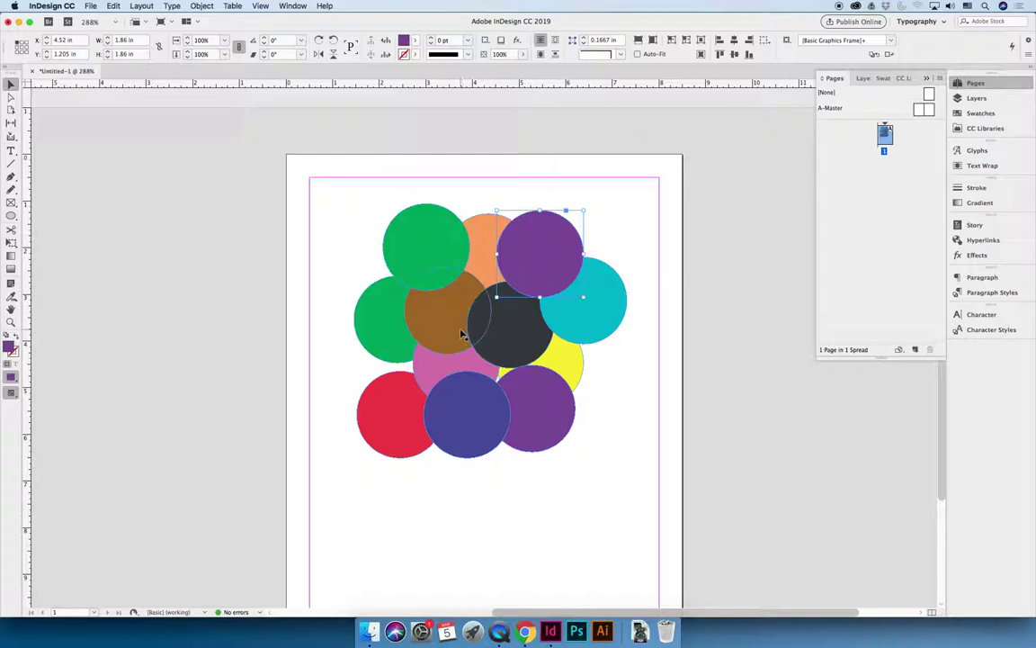
left_click(482, 232)
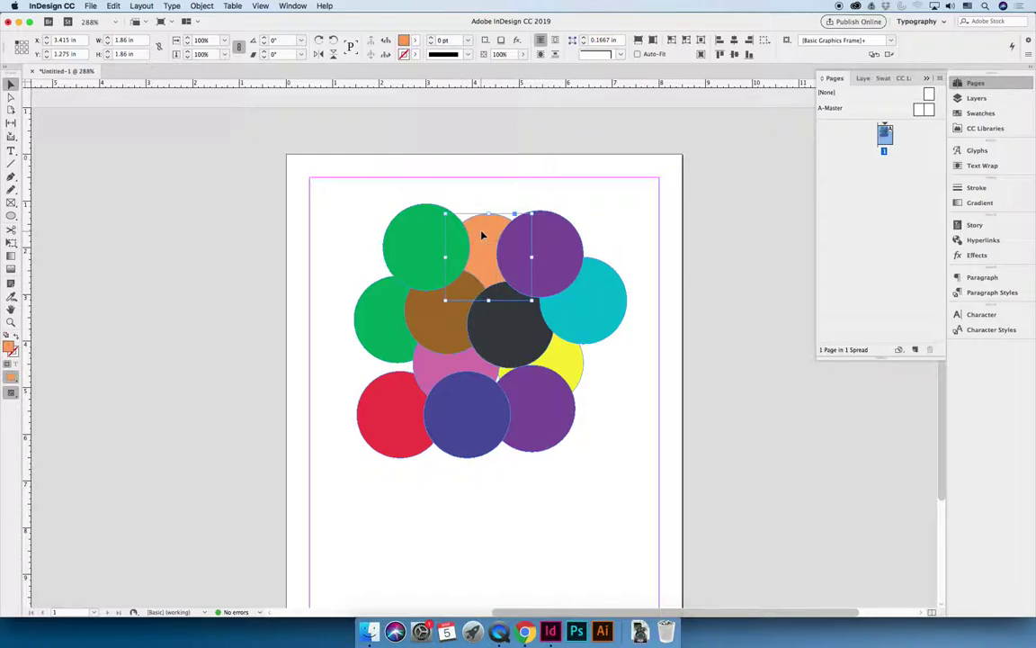
left_click_drag(481, 235, 392, 358)
Copy and paste the pink circle, moving the copy to the cluster's right side.
left_click(478, 366)
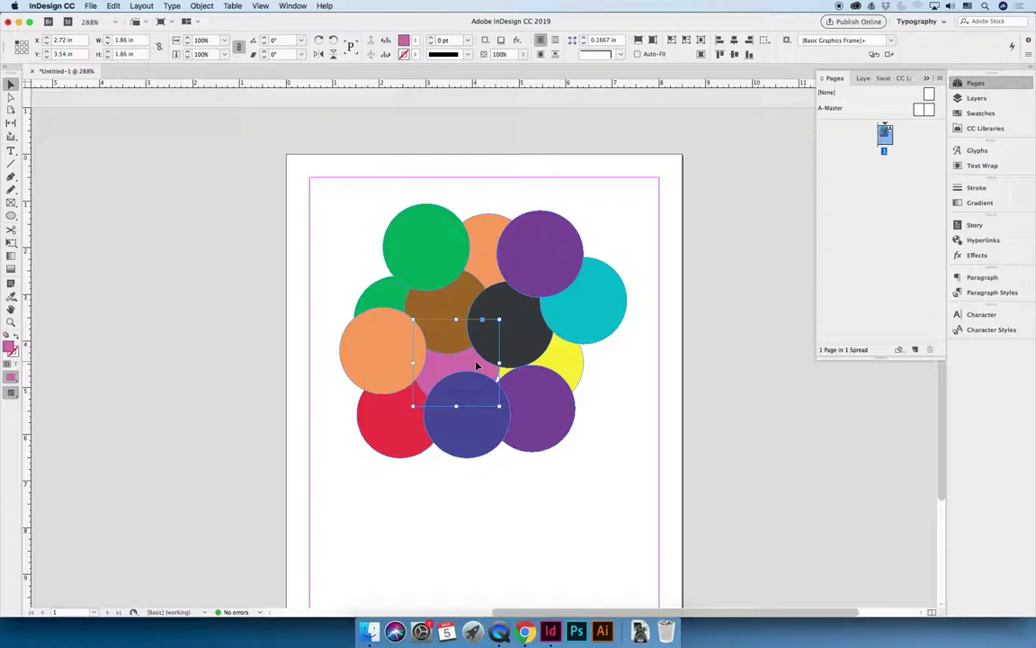
key("super+c")
key("super+v")
left_click_drag(471, 364, 595, 372)
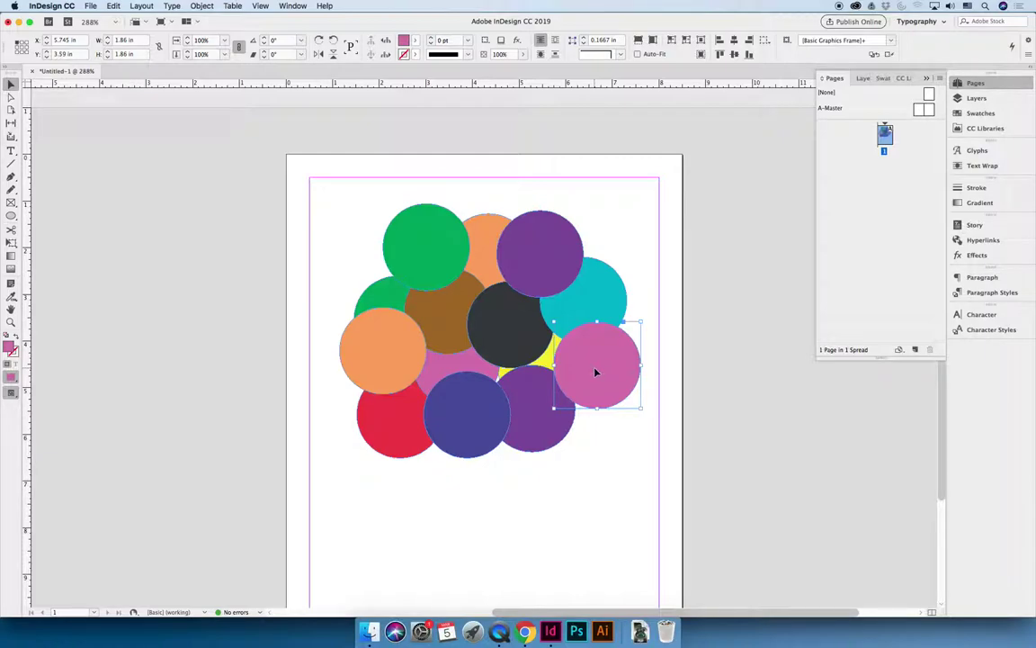
Duplicate teal (top right), dark grey (lower left), red (lower right) and yellow circles, pasting another yellow at centre.
left_click(580, 303)
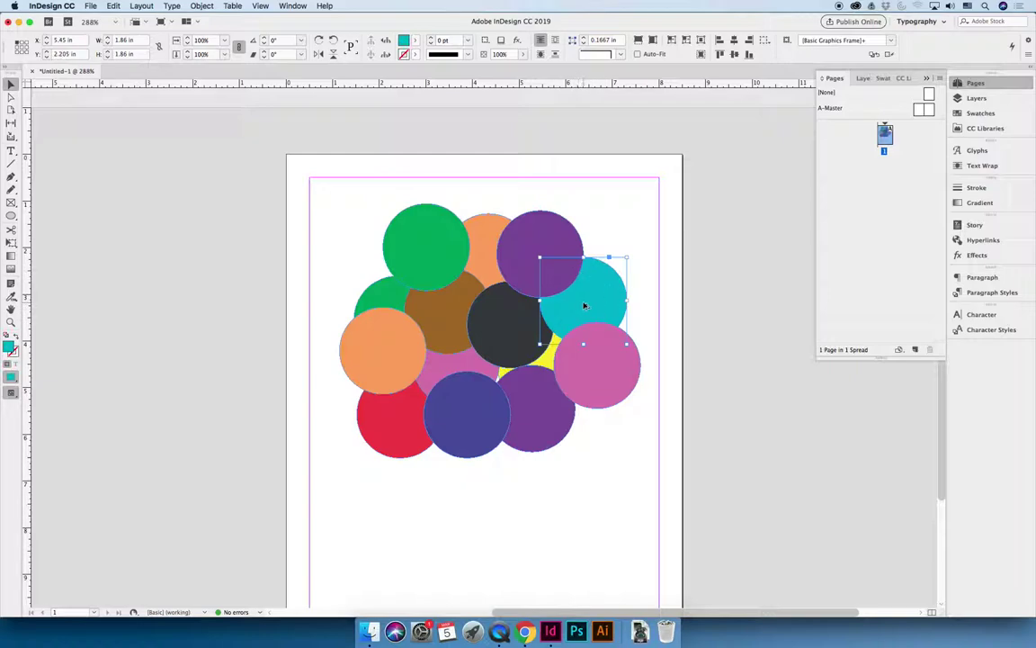
left_click_drag(583, 303, 577, 221)
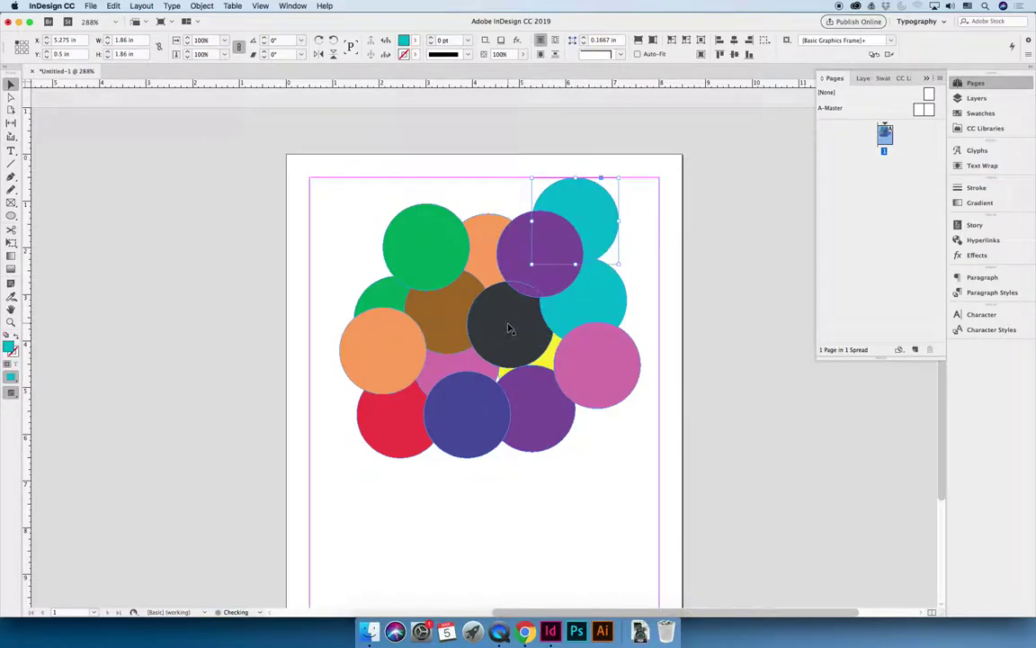
left_click_drag(509, 326, 438, 458)
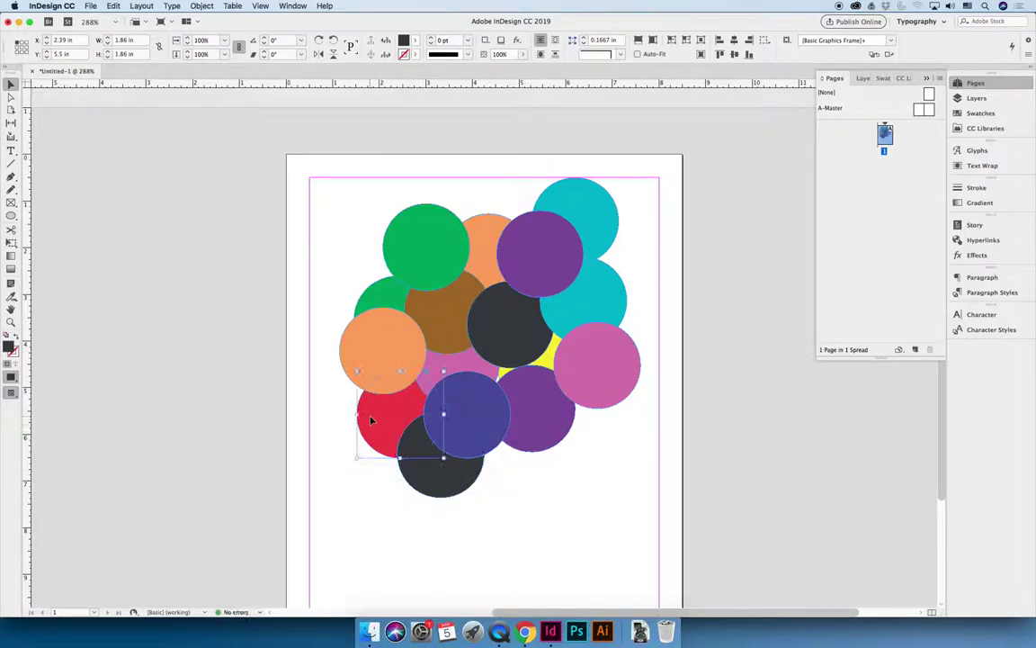
left_click_drag(370, 421, 594, 433)
left_click_drag(540, 369, 522, 468)
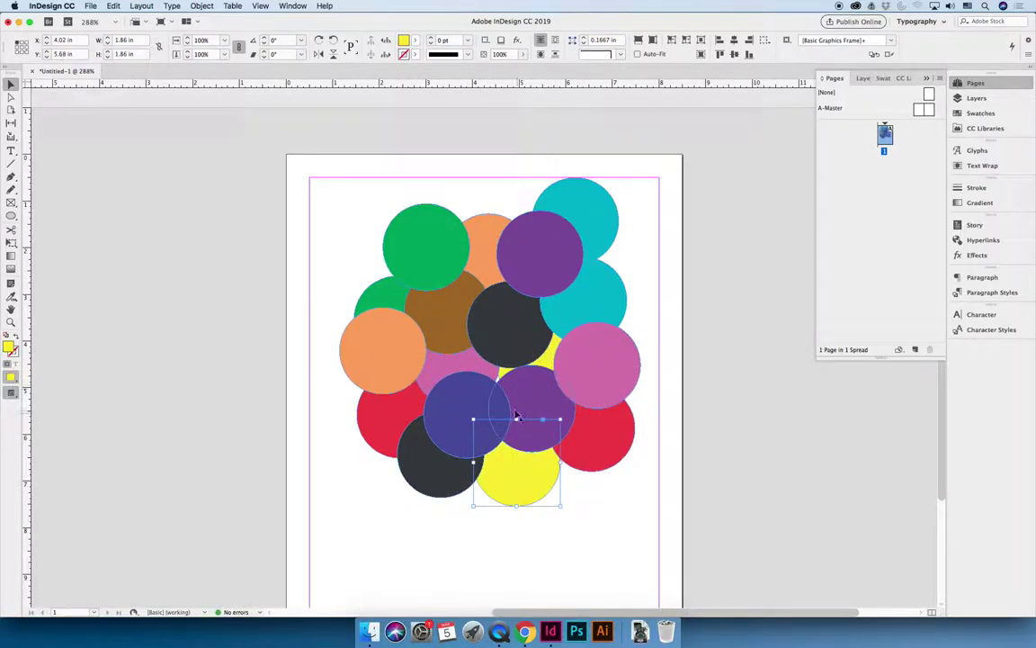
left_click_drag(462, 378, 386, 257)
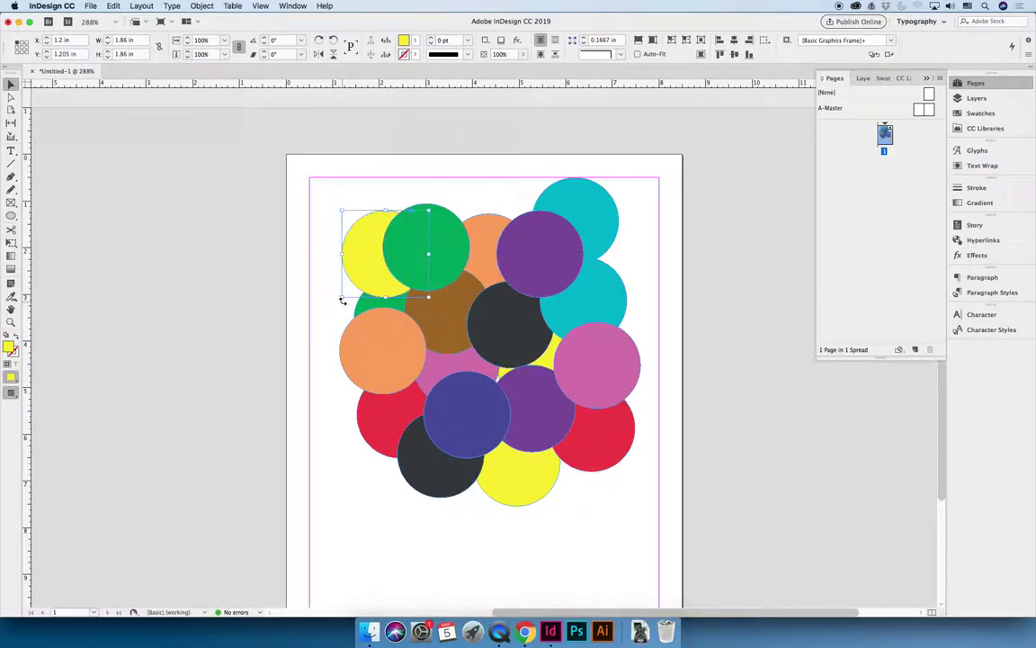
key("super+v")
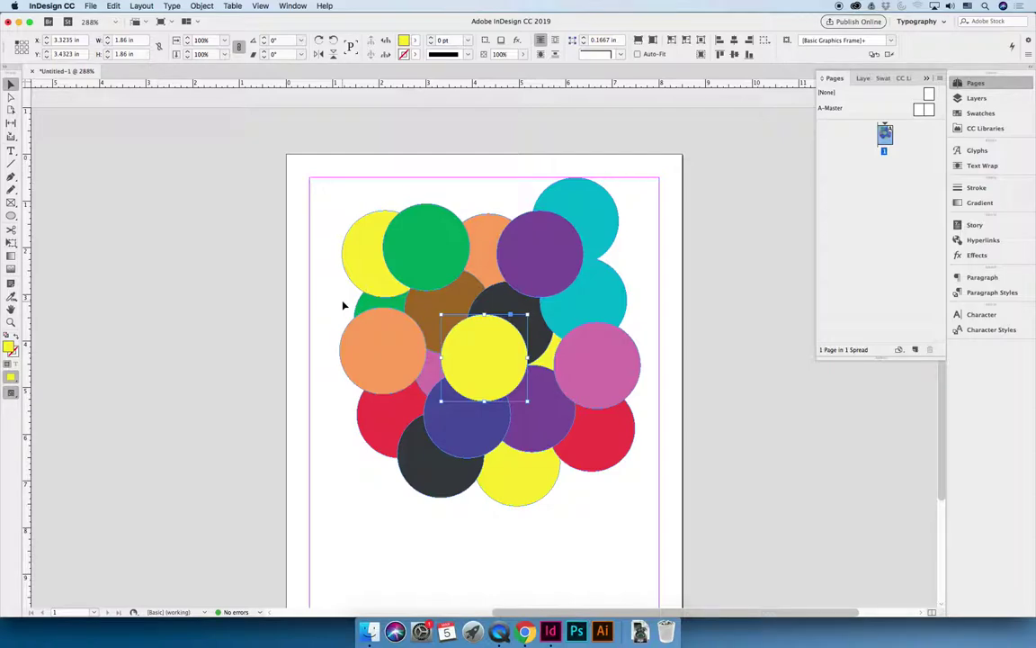
key("super+j")
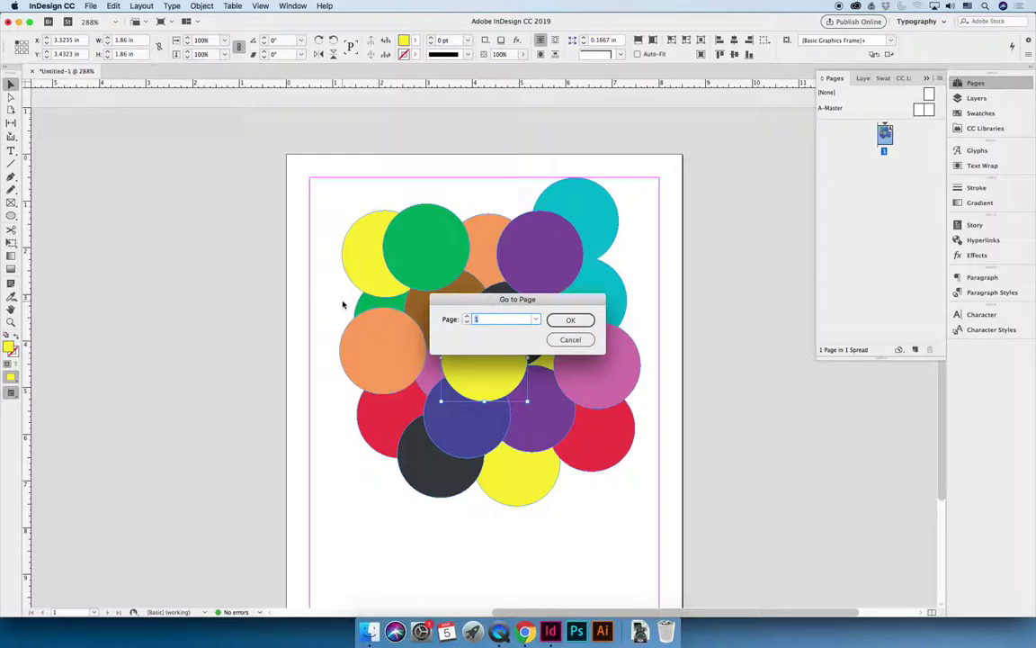
left_click(570, 339)
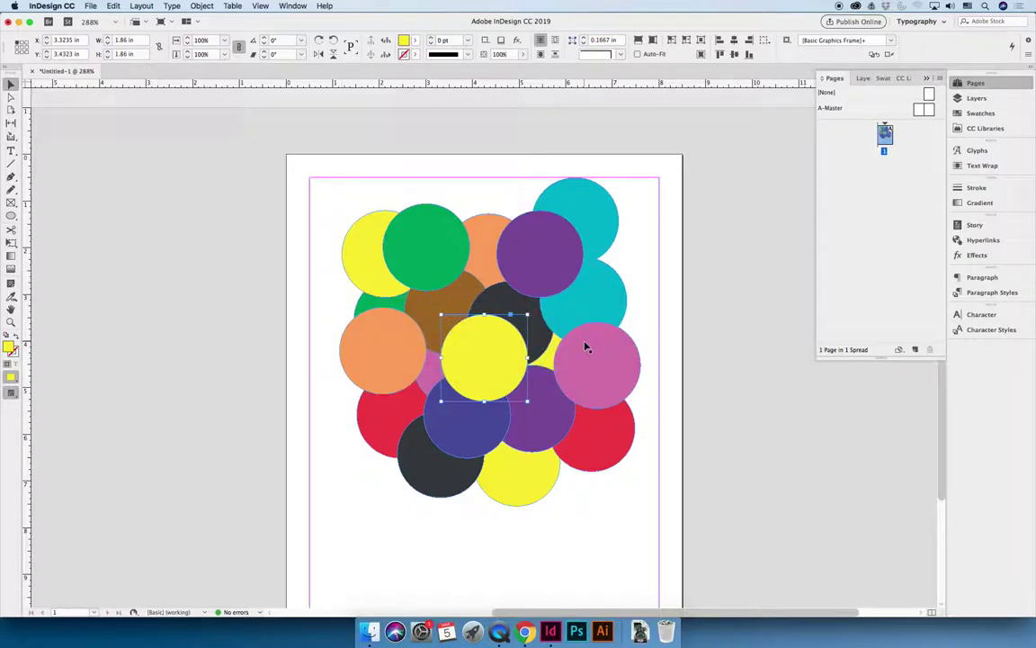
key("cmd+k")
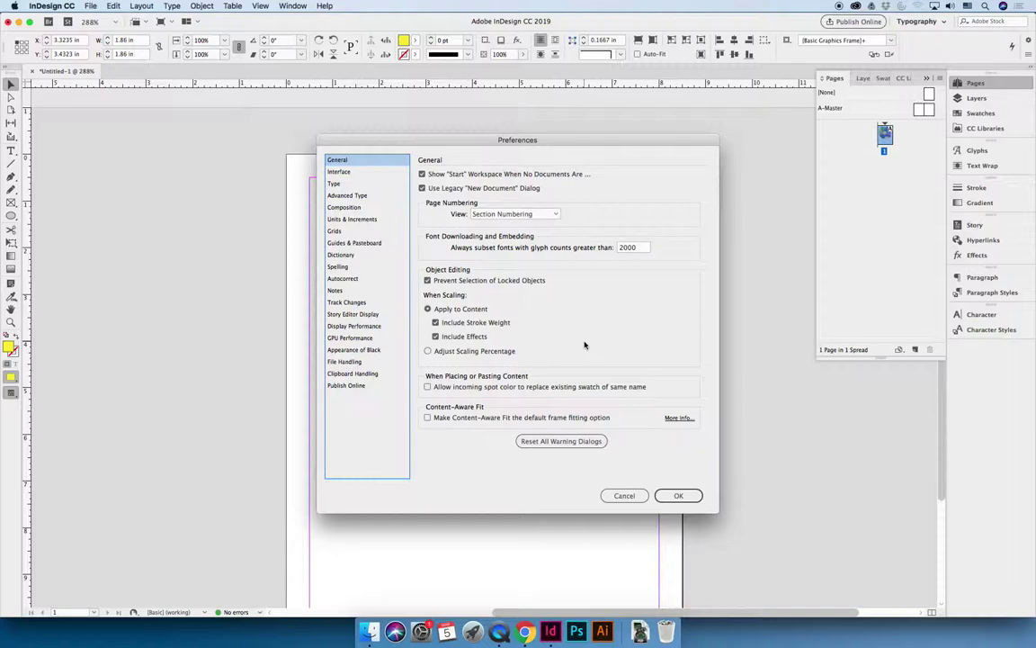
left_click(625, 495)
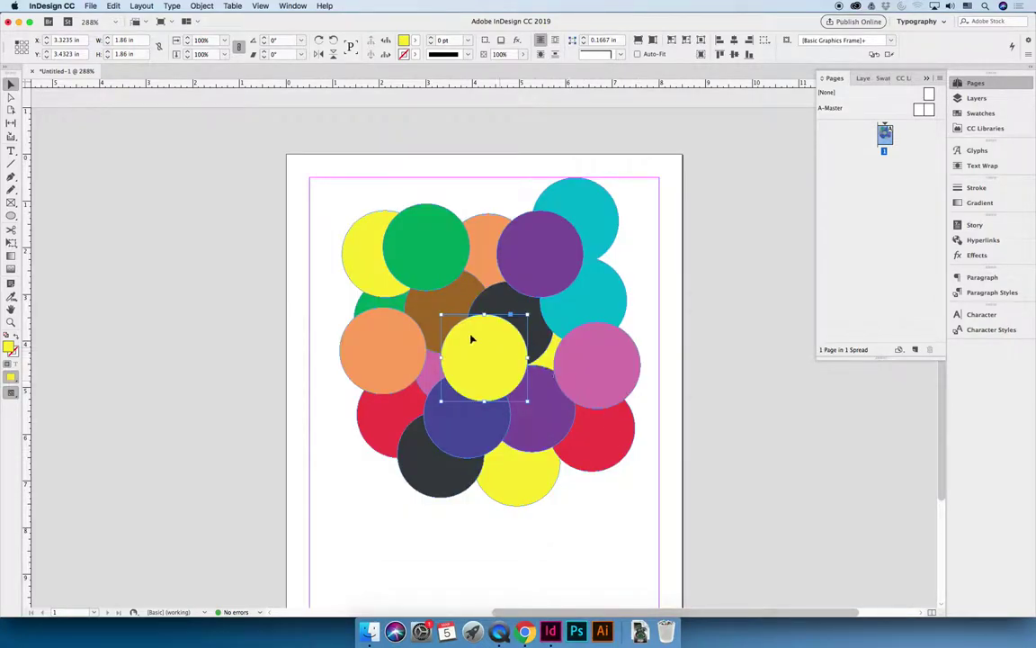
Marquee-select every circle and group them with Cmd+G, undoing a trial move of the group.
left_click_drag(267, 150, 711, 508)
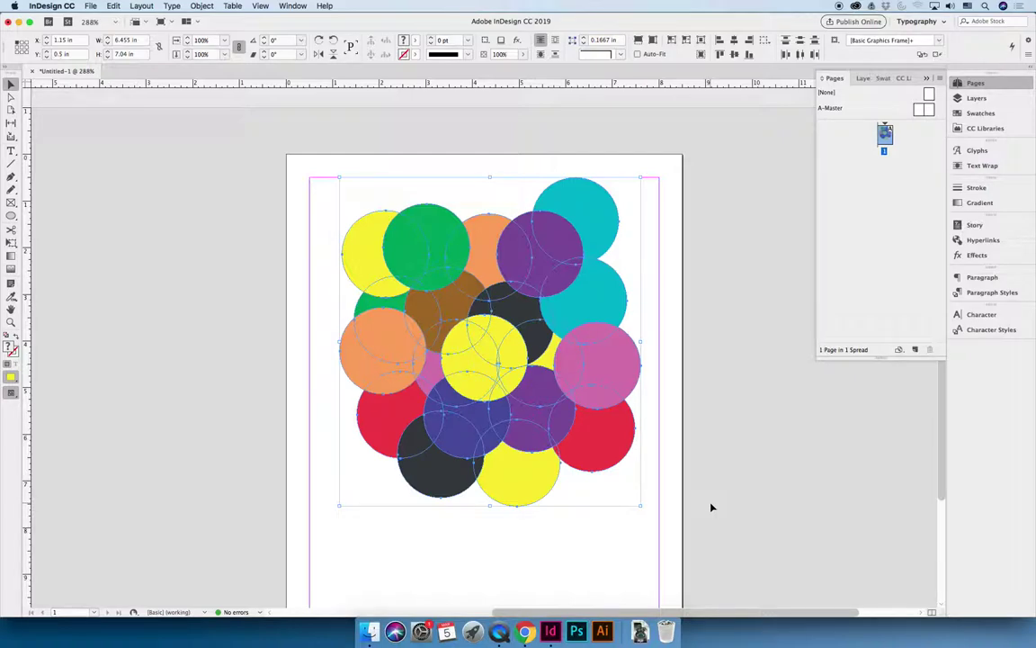
key("super+g")
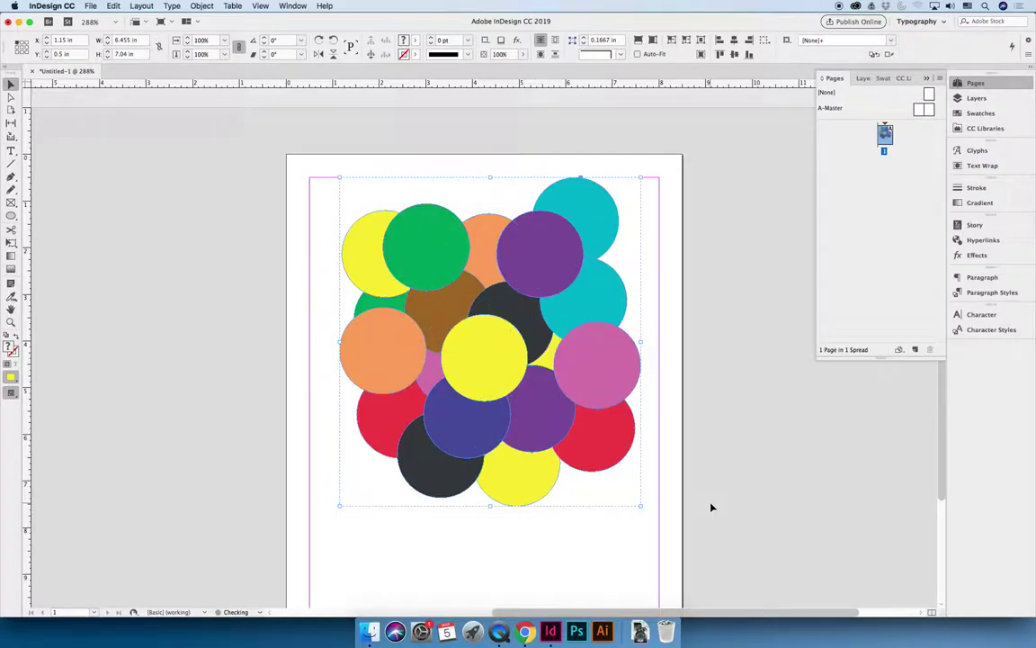
left_click_drag(538, 261, 453, 272)
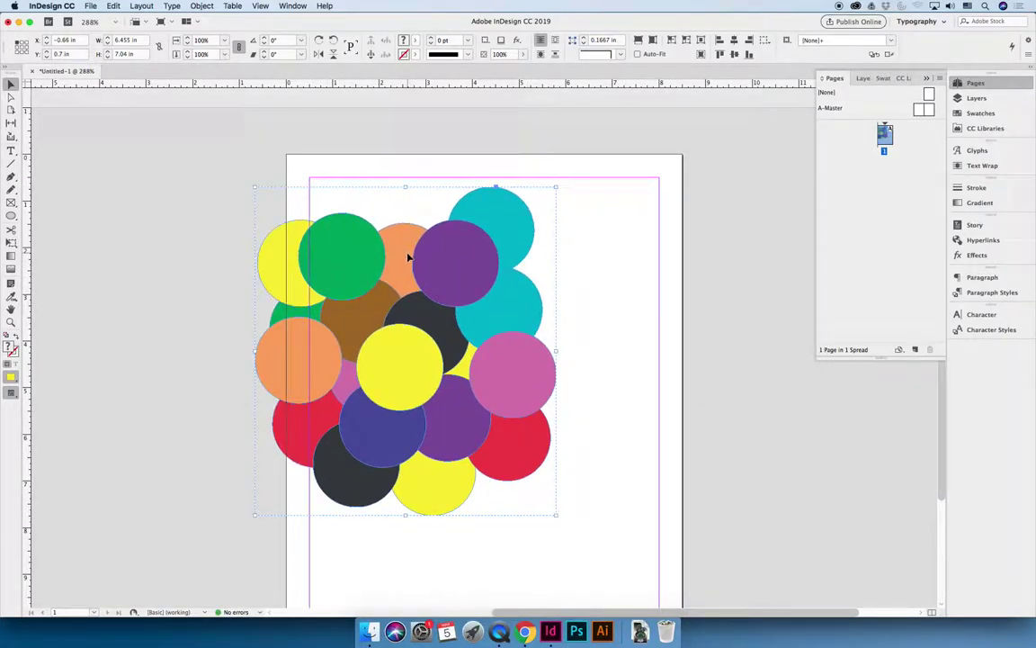
key("super+z")
key("super+z")
key("super+z")
left_click(270, 286)
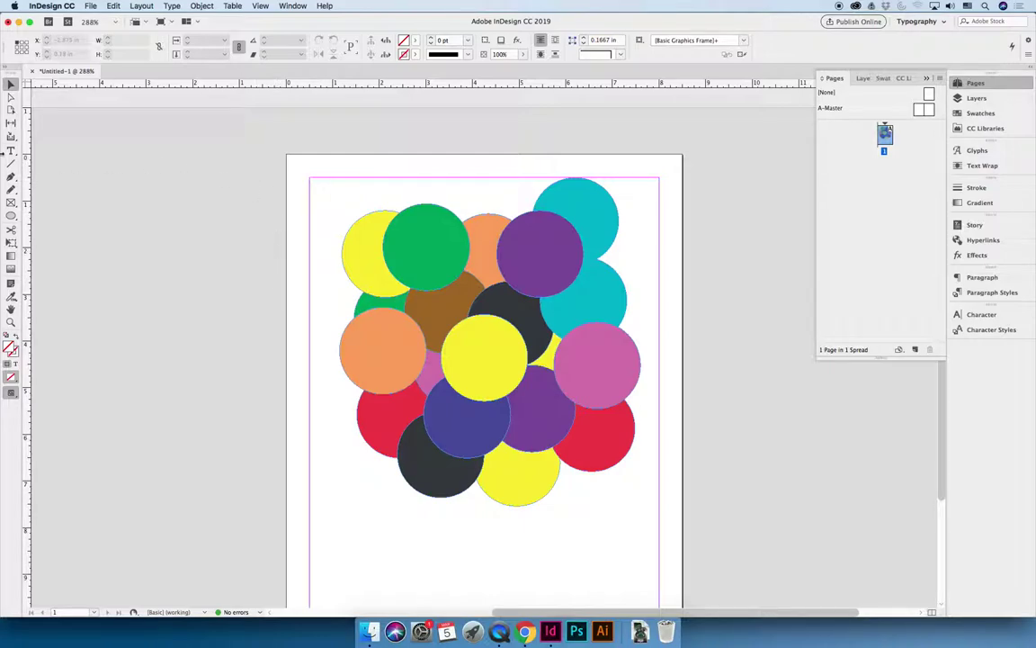
Draw a text frame left of the page and fill it with placeholder text.
key("t")
left_click_drag(81, 160, 296, 357)
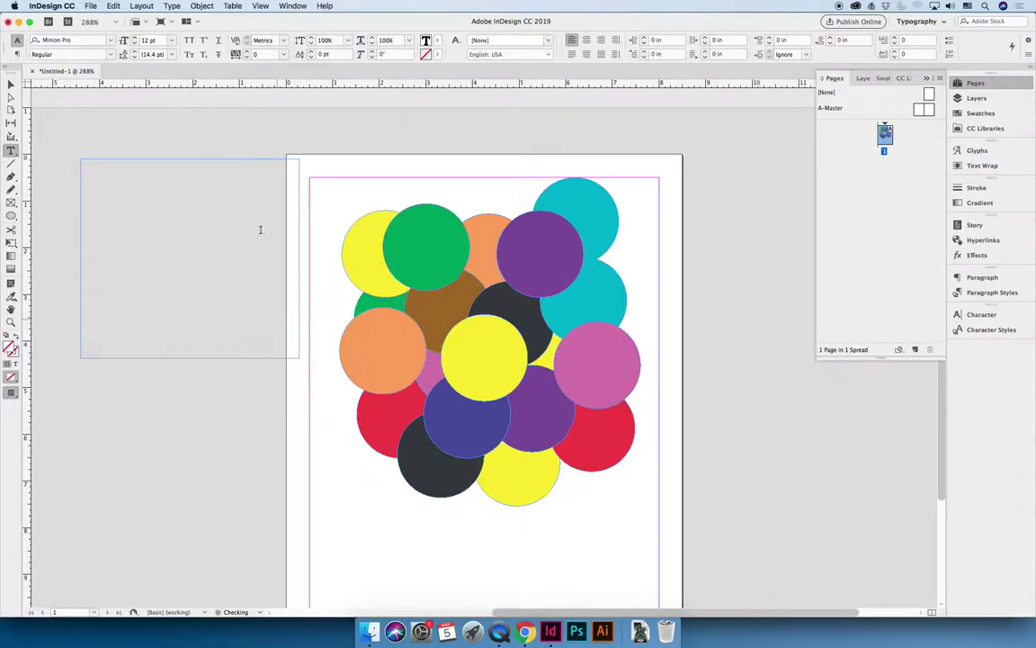
left_click(171, 6)
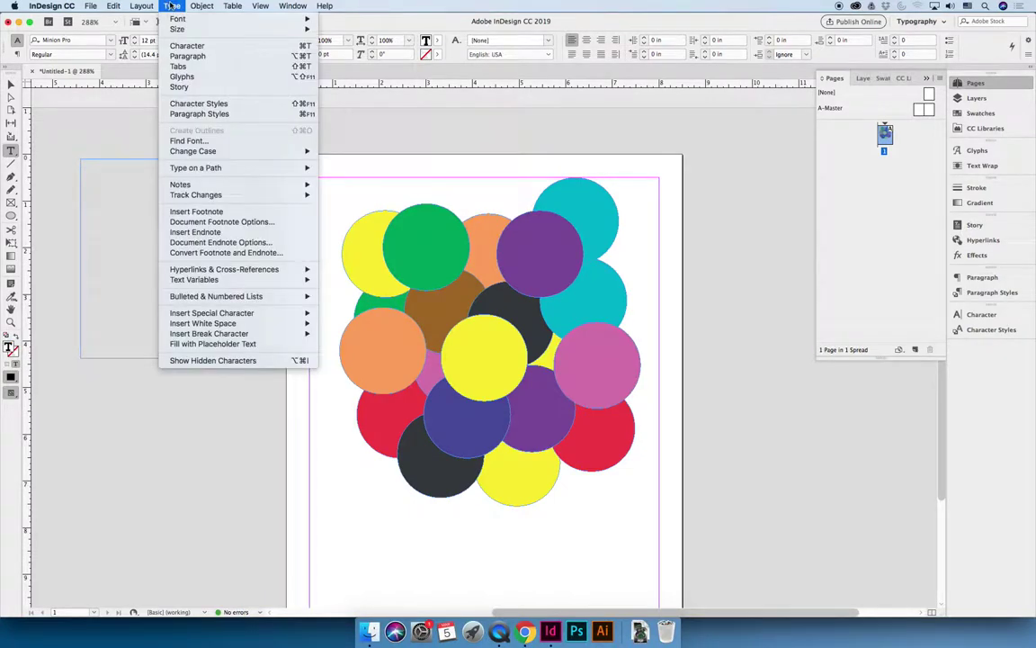
left_click(229, 345)
Edit the placeholder frame's text and open its story in the Story Editor with Cmd+Y.
key("Escape")
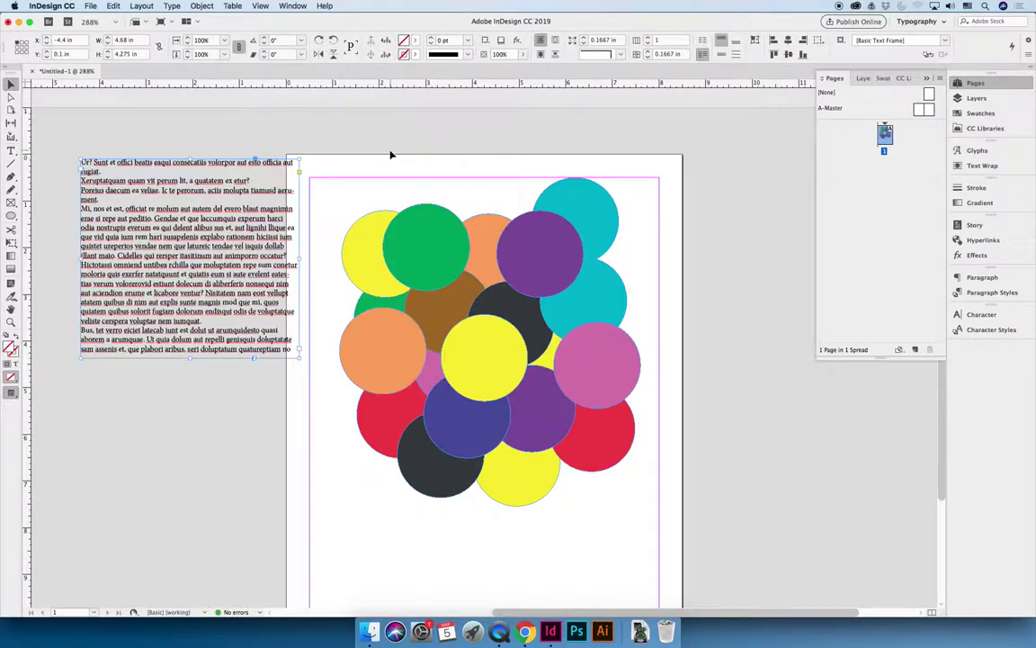
left_click(391, 155)
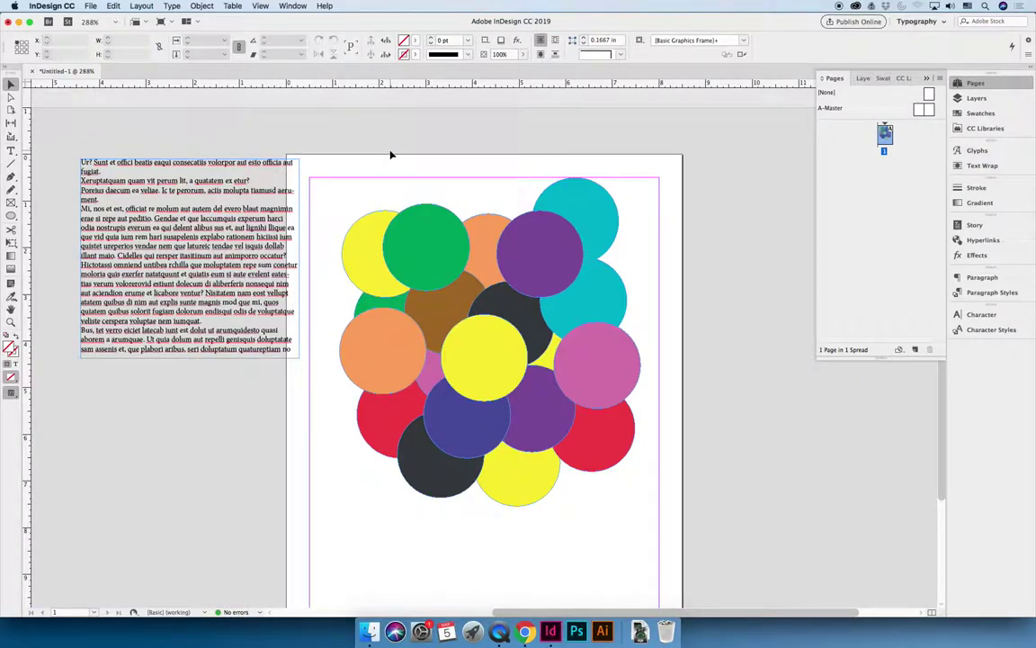
double_click(177, 294)
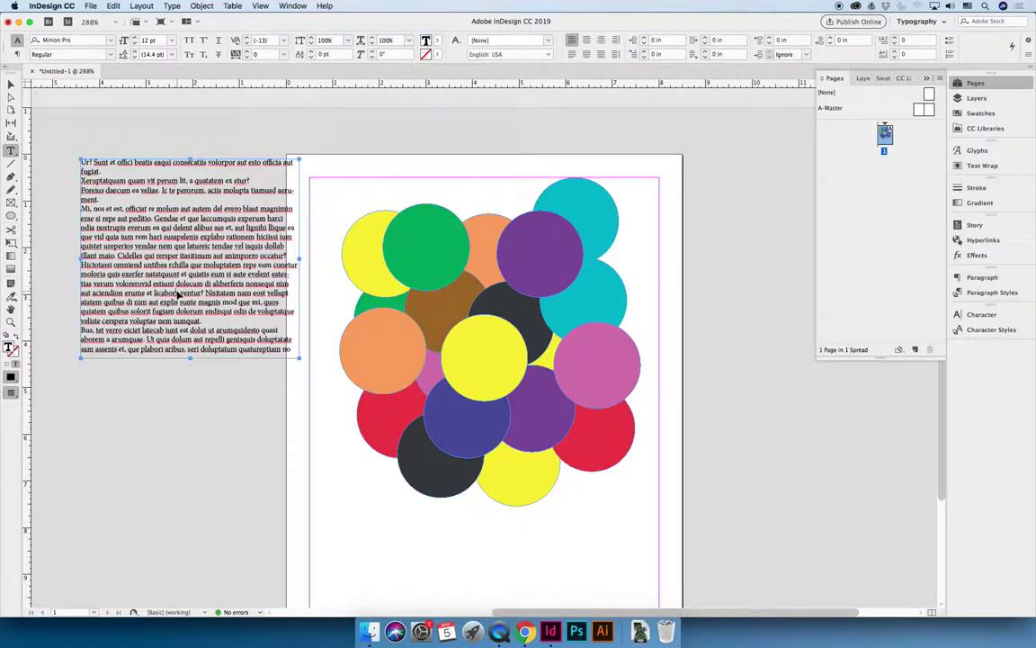
key("super+y")
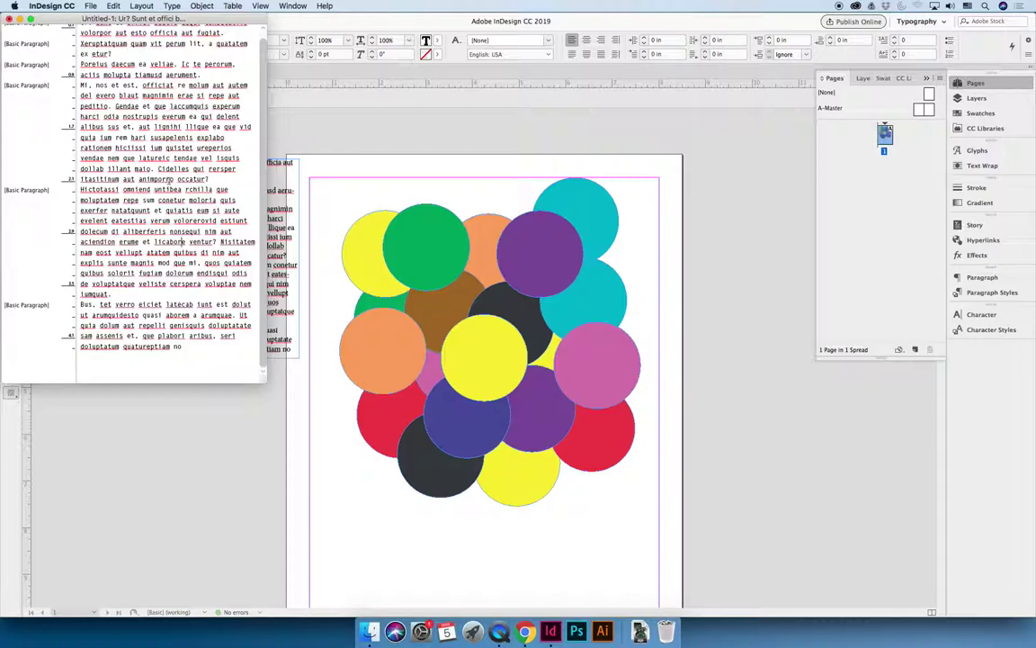
Move the Story Editor window over the page and enlarge it so the lines read wider.
left_click_drag(116, 19, 495, 105)
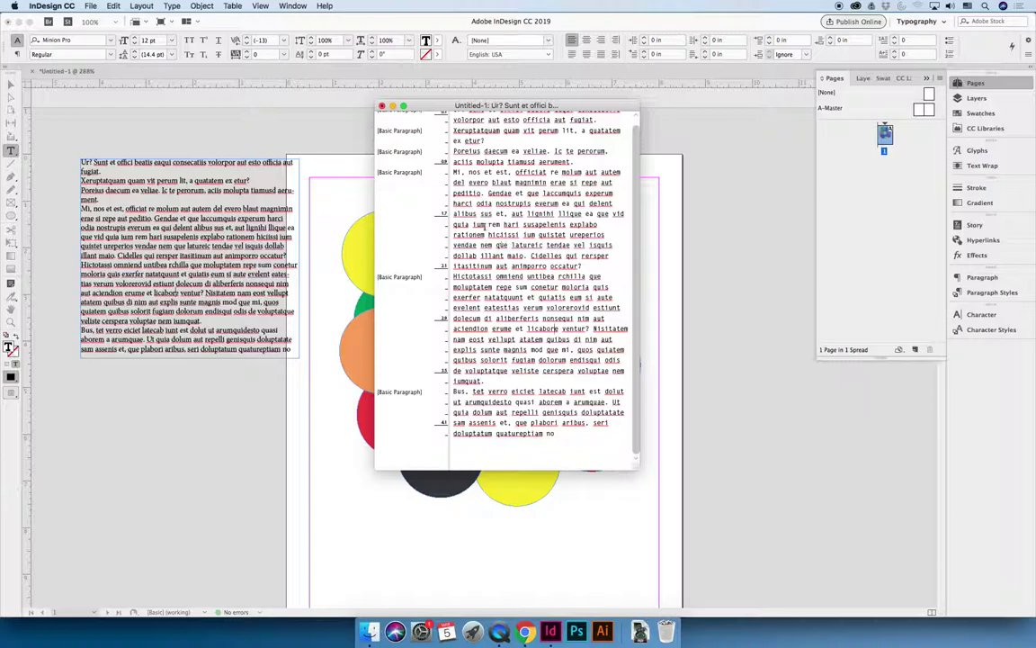
left_click_drag(637, 466, 674, 486)
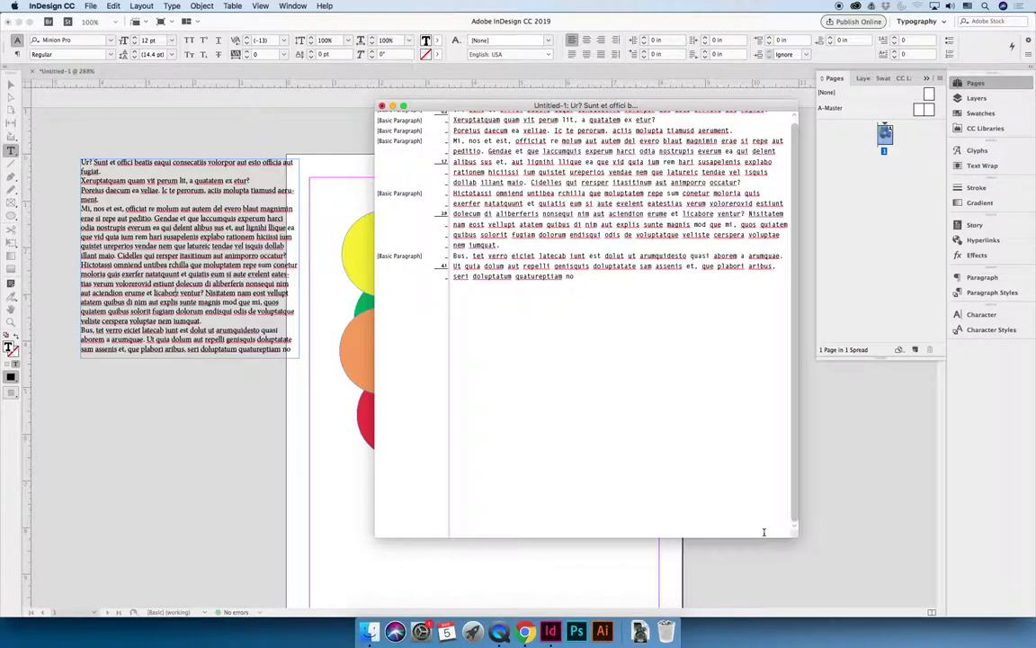
Close the Story Editor and delete the placeholder text frame.
left_click(381, 106)
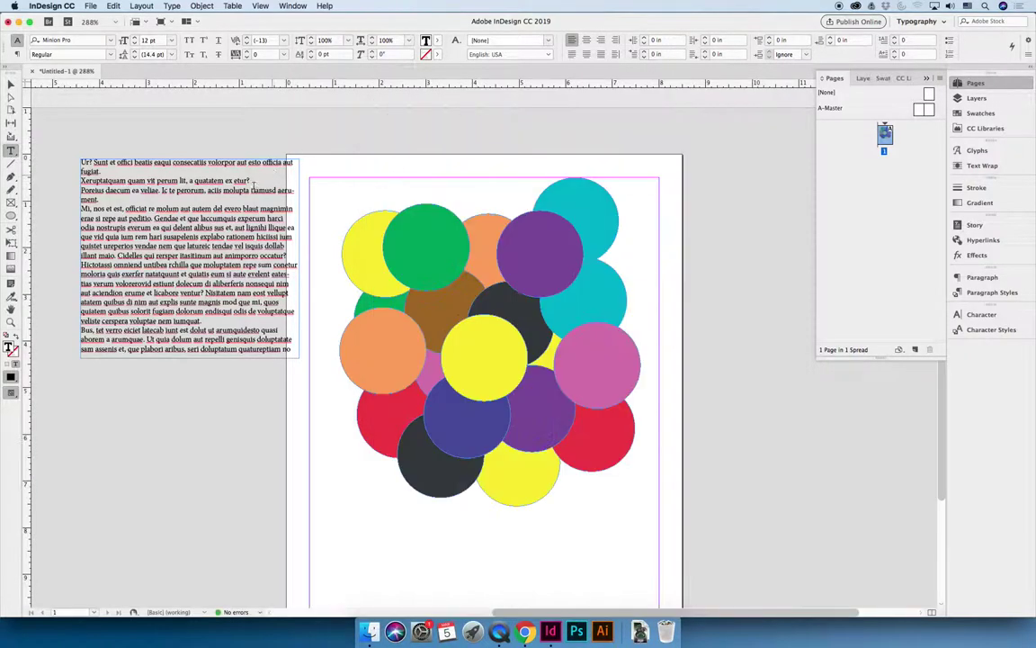
key("super+a")
key("Escape")
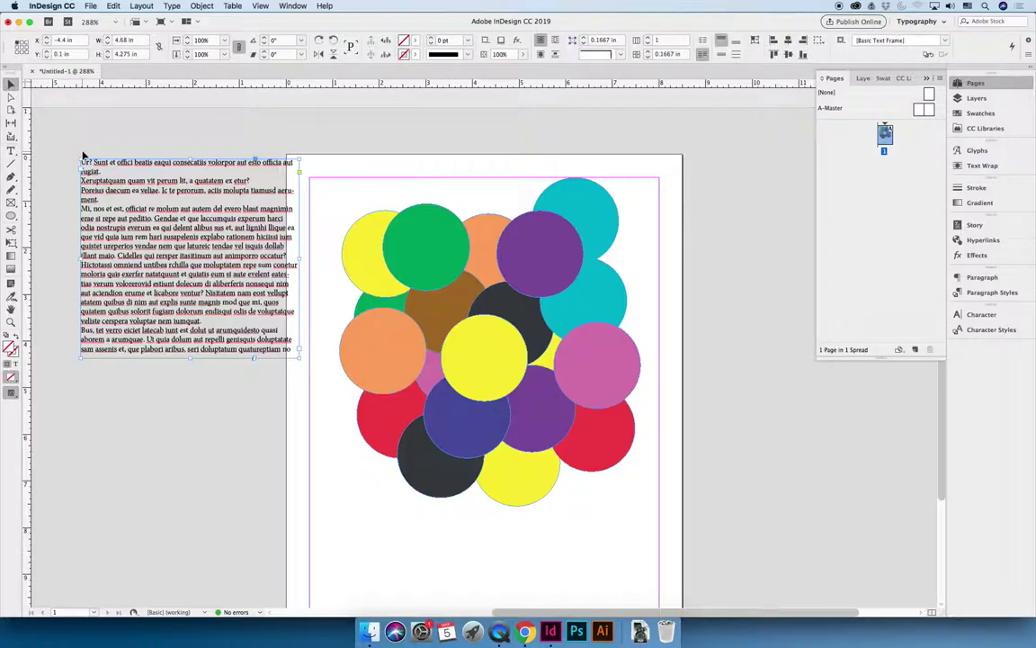
key("Delete")
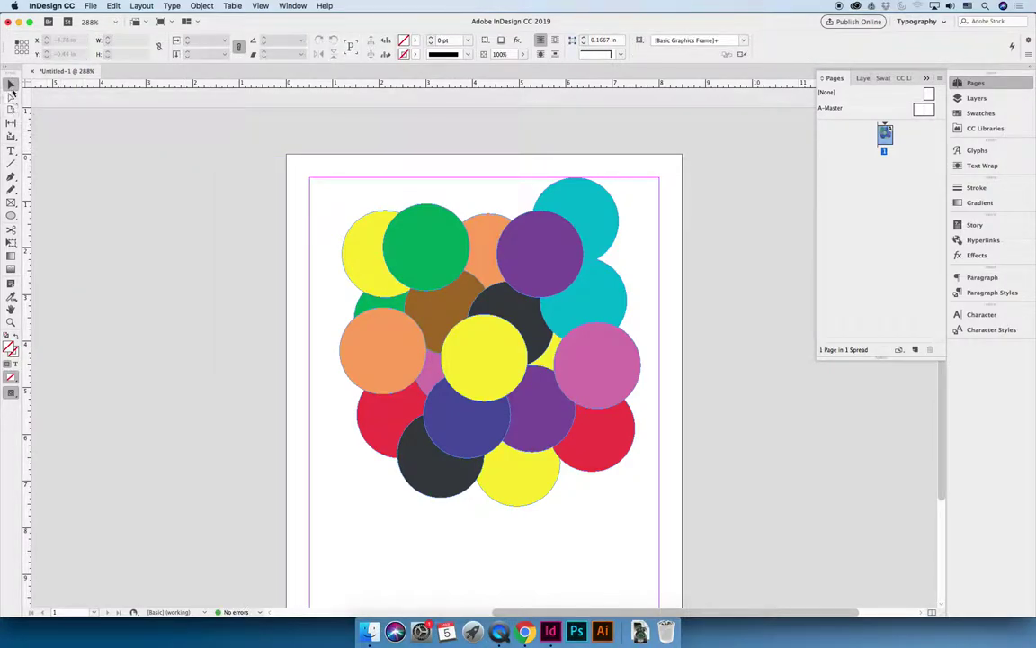
Float the Tools panel over the workspace, then switch through Pen, Selection and Measure tools.
left_click_drag(12, 70, 239, 143)
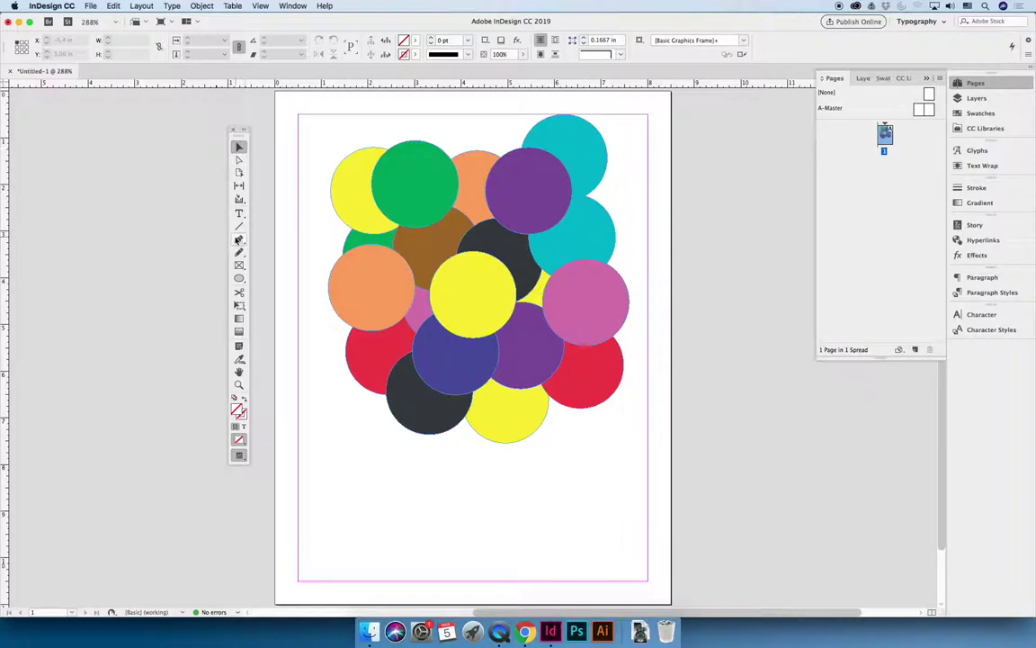
left_click(238, 240)
key("v")
key("i")
Measure across the middle circles (3.1543 in at -174.5°) and move the Info panel off the circles.
left_click_drag(321, 104, 481, 131)
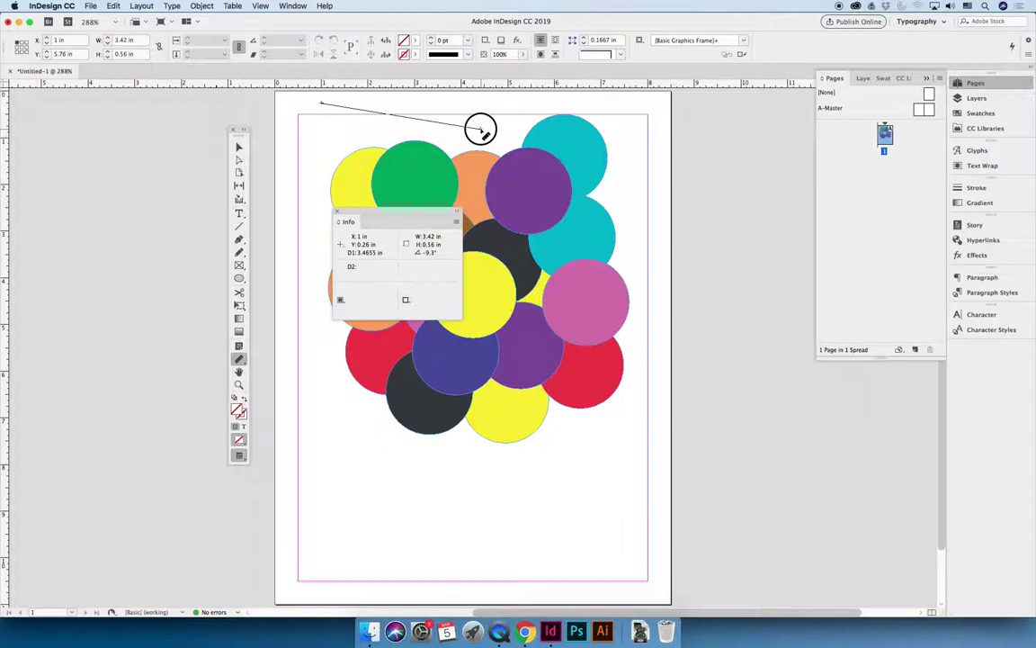
left_click_drag(480, 130, 481, 128)
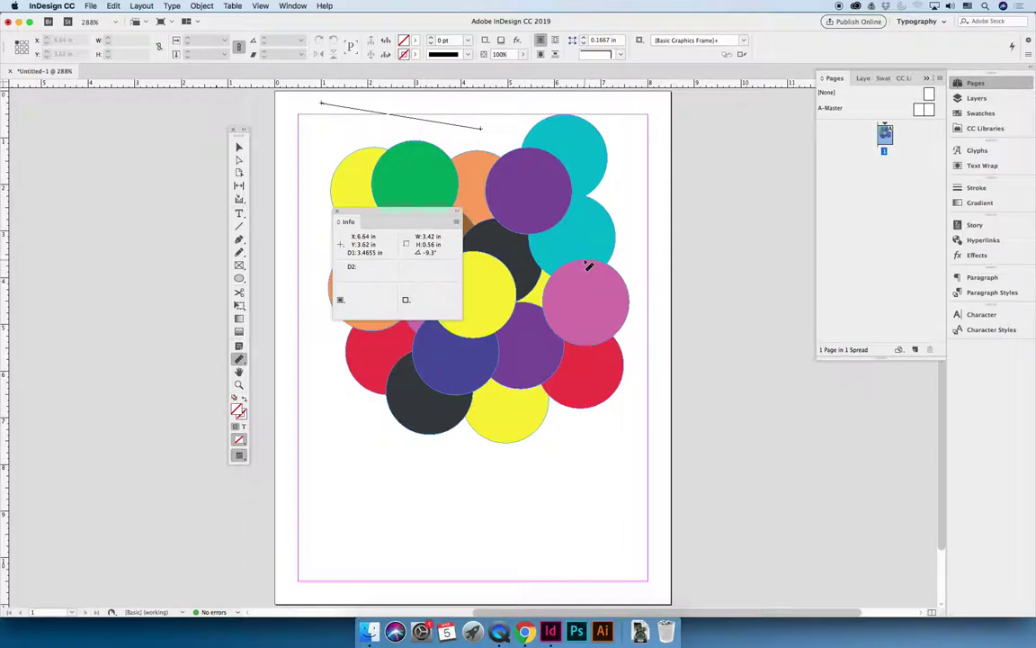
left_click(336, 213)
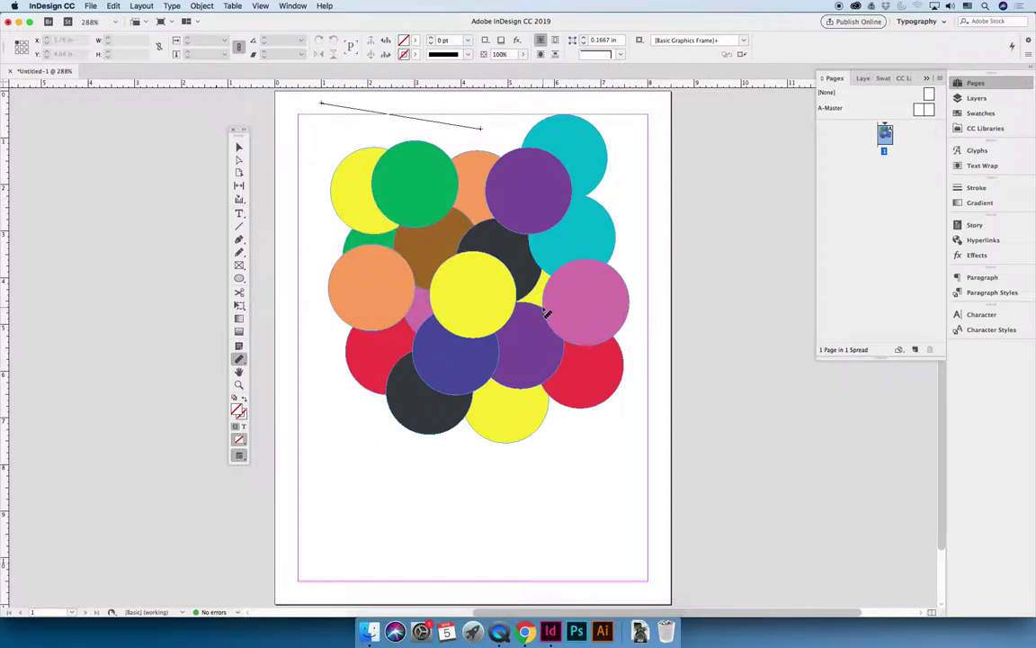
left_click_drag(546, 311, 400, 322)
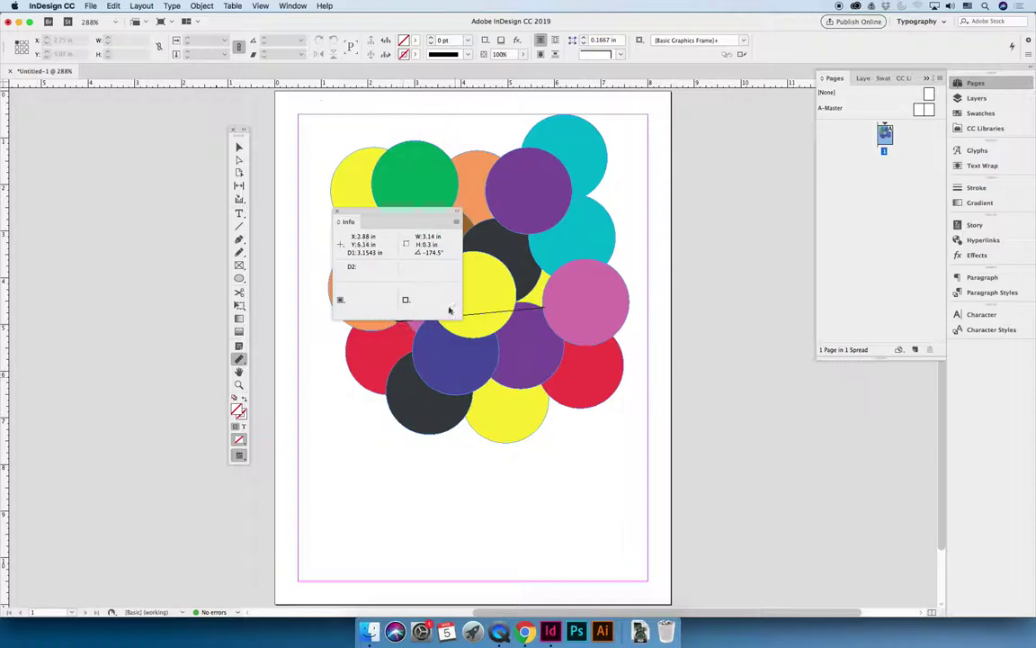
left_click_drag(410, 215, 356, 136)
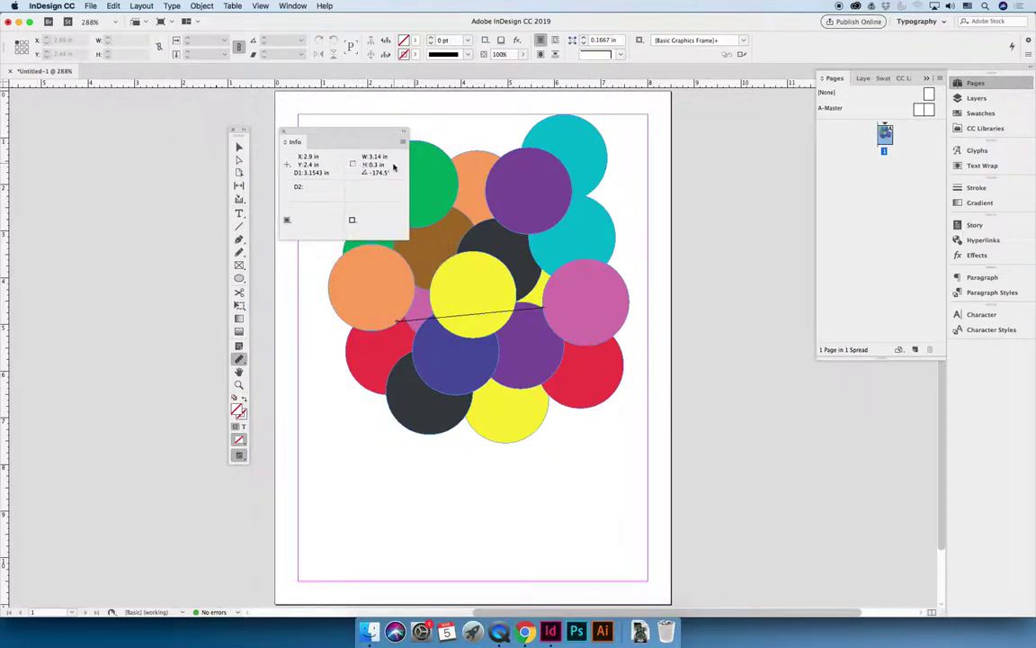
Close the Info panel and clear the measurement line from the circles.
left_click(284, 132)
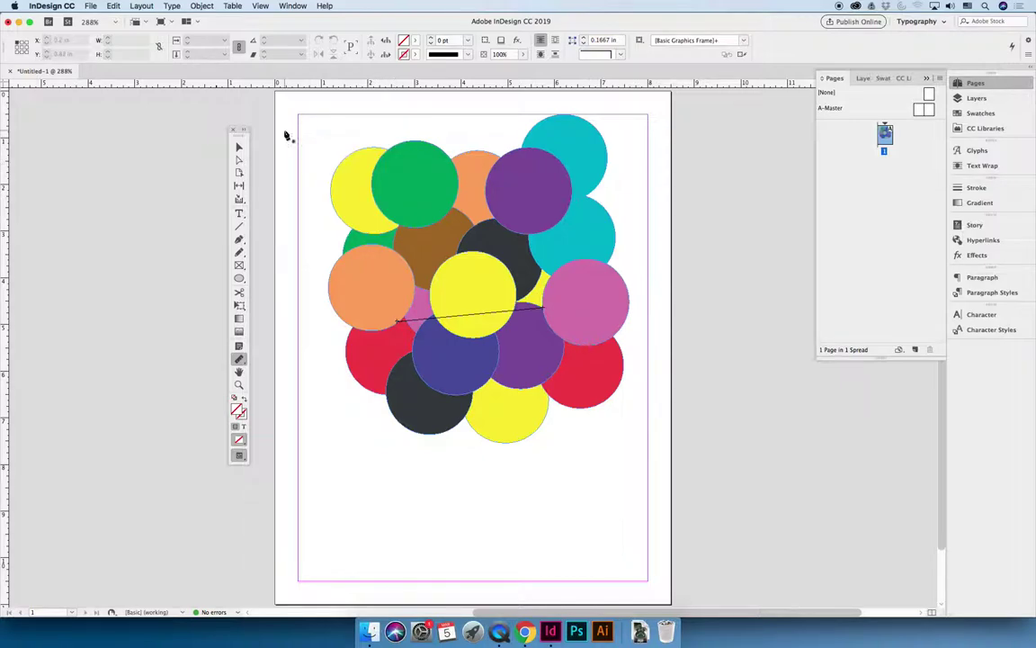
key("cmd+z")
key("p")
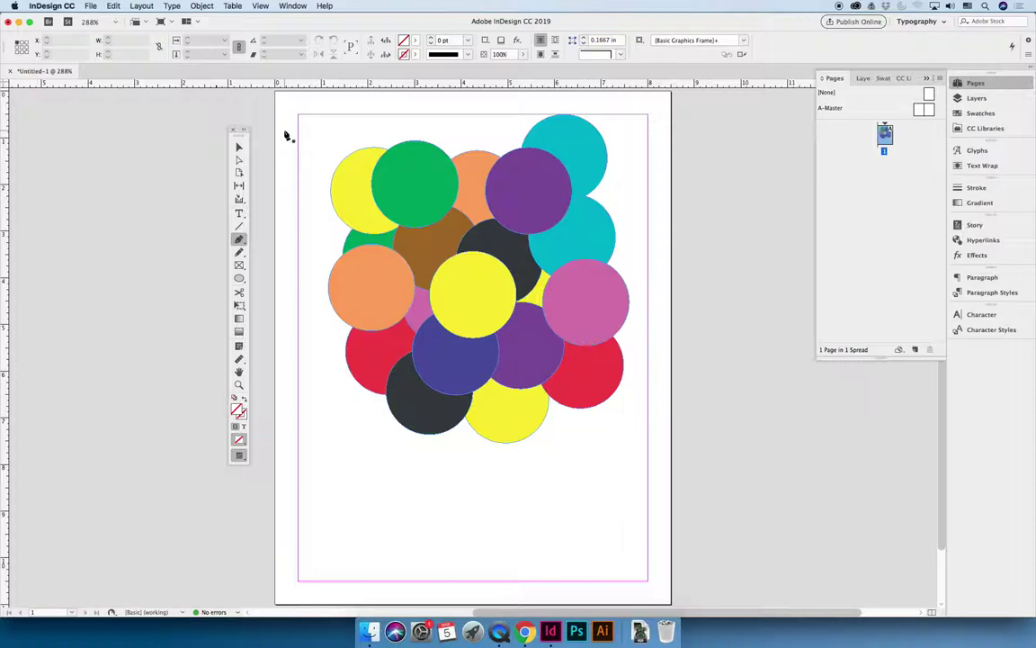
Pan the page view with the Hand tool and Space, returning to the Selection tool.
key("h")
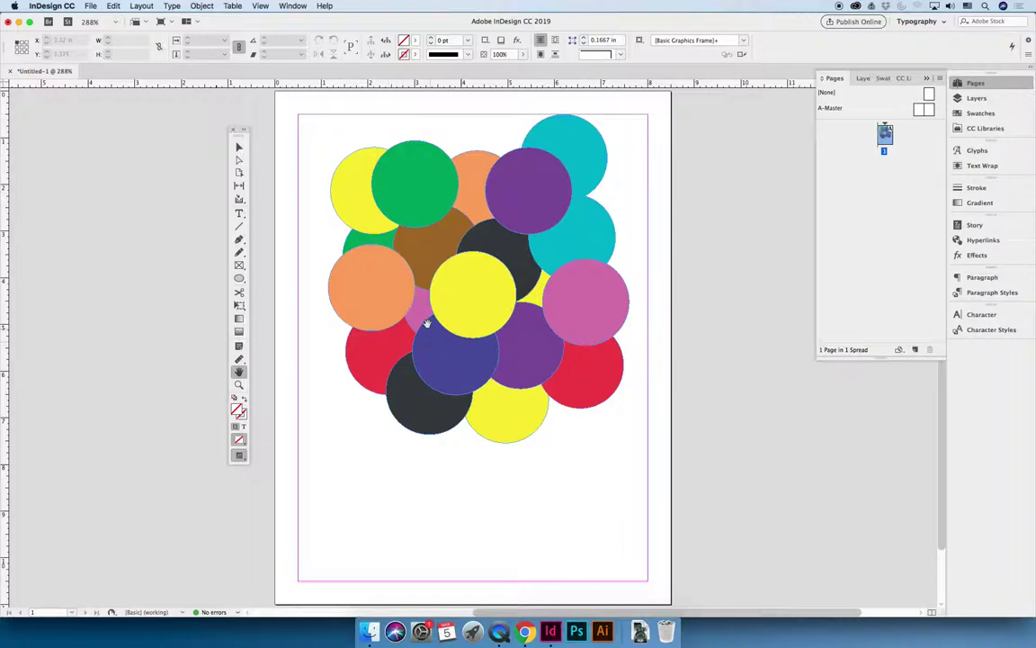
left_click(238, 148)
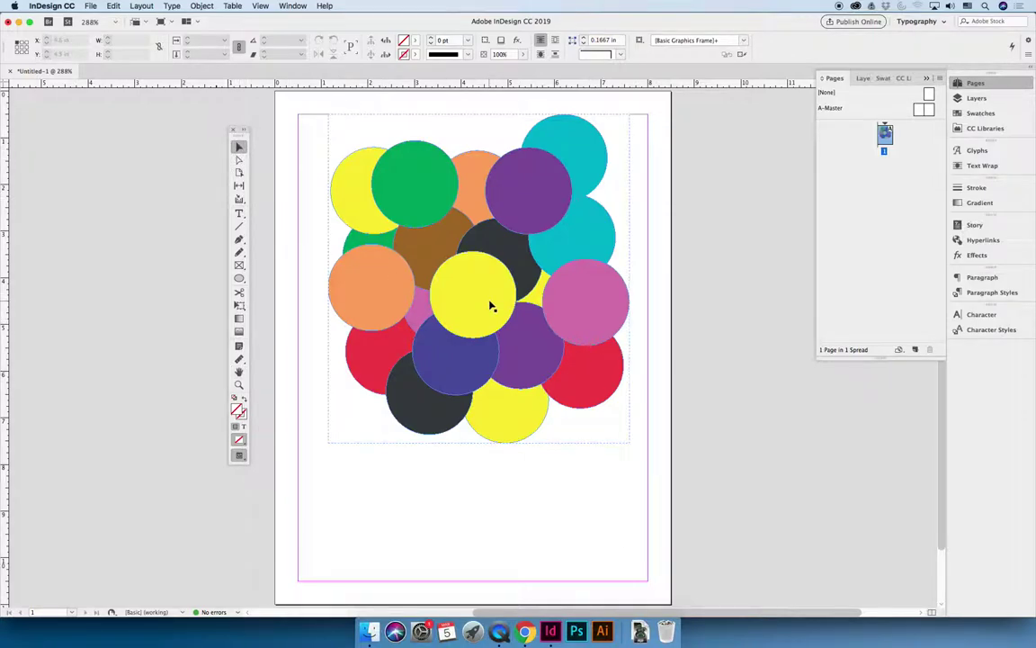
key("space")
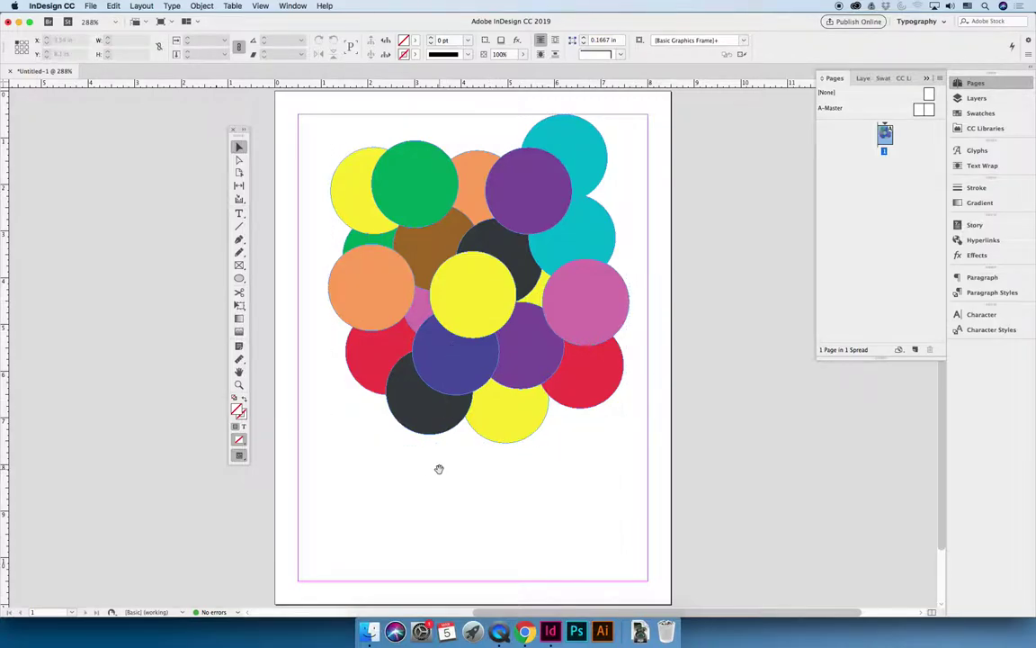
left_click_drag(442, 446, 511, 276)
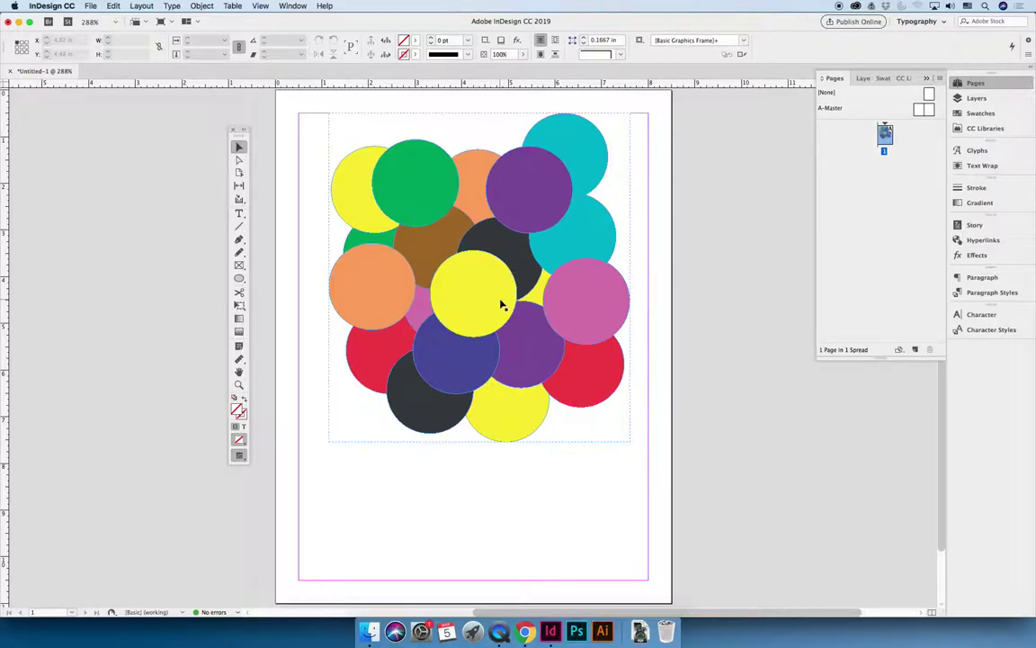
key("h")
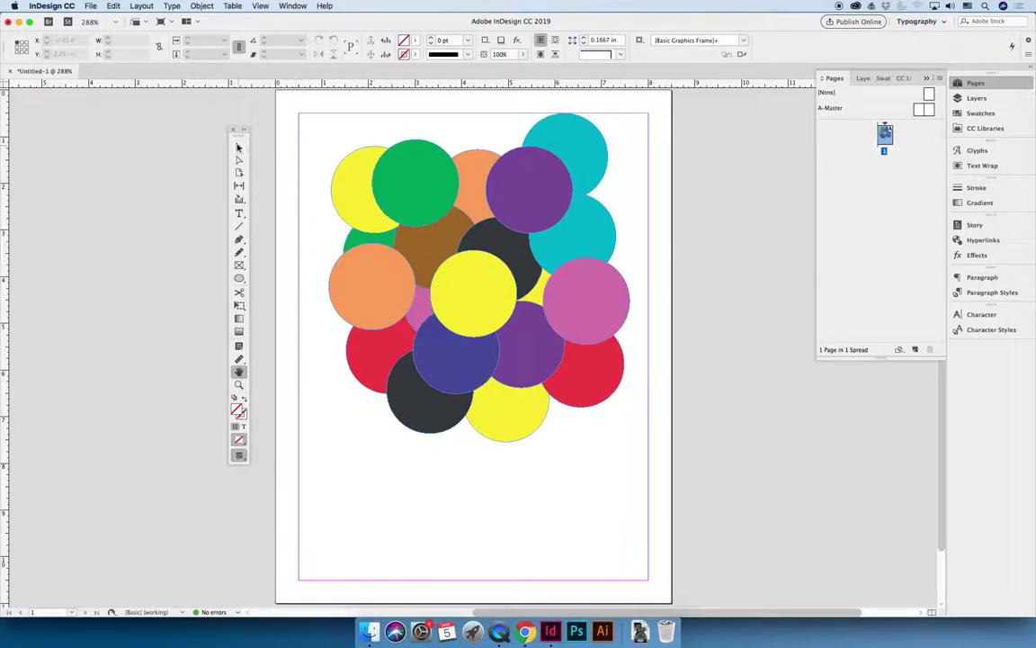
key("v")
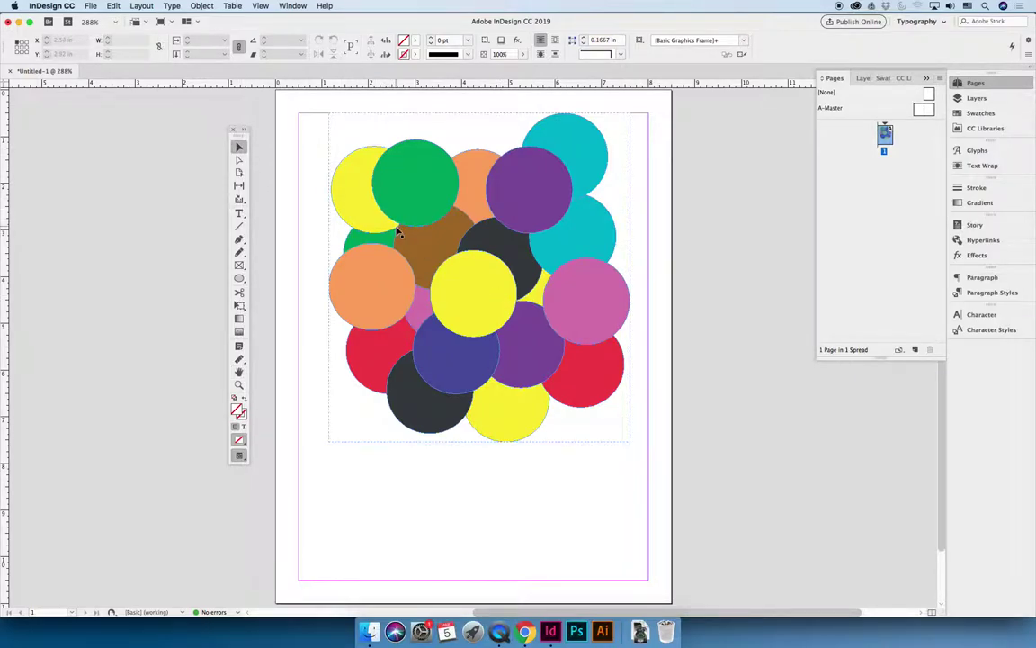
left_click_drag(578, 278, 506, 352)
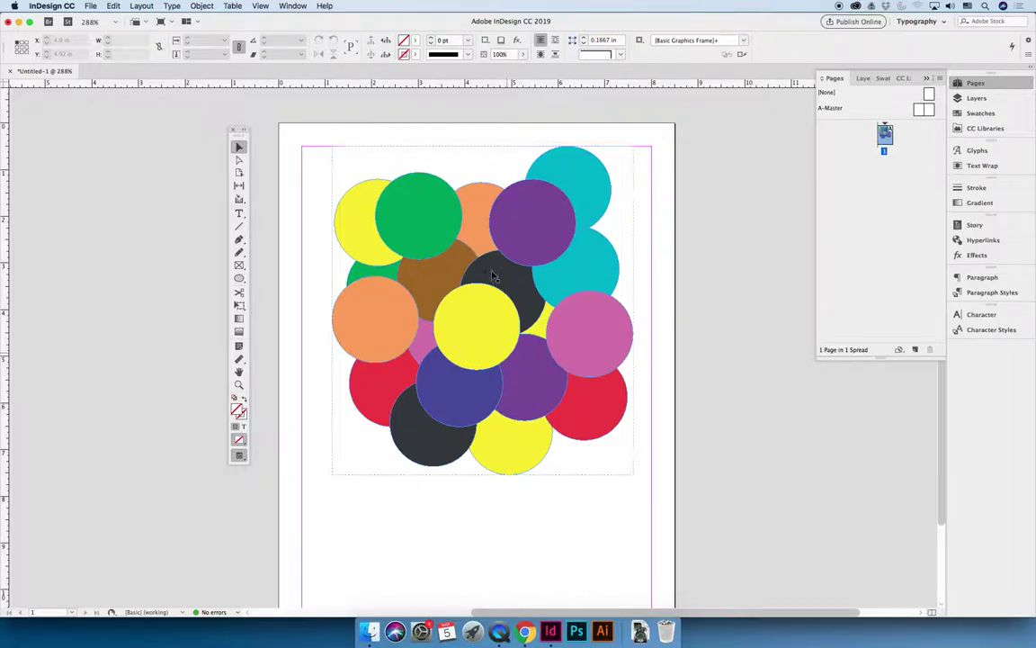
Ungroup the circle cluster via Object > Ungroup, then select the top purple circle.
left_click(487, 185)
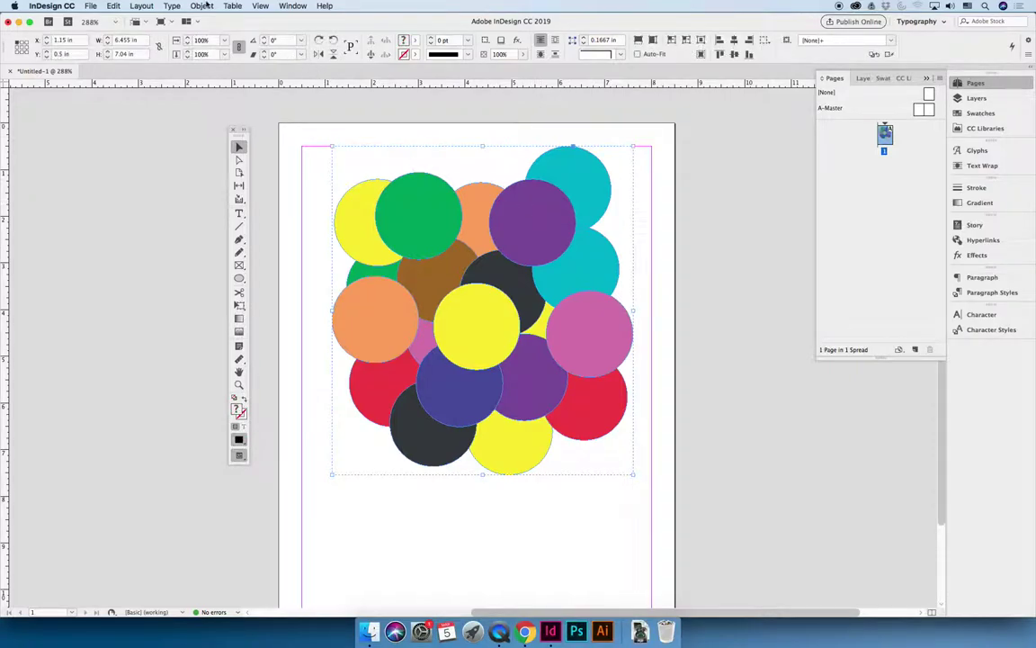
left_click(202, 6)
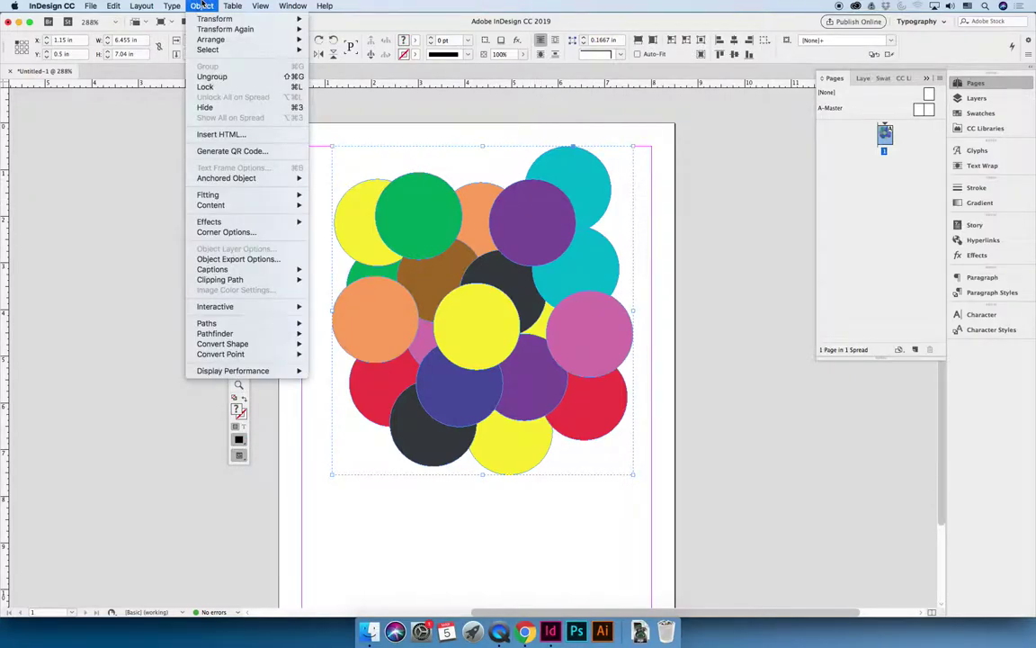
left_click(238, 82)
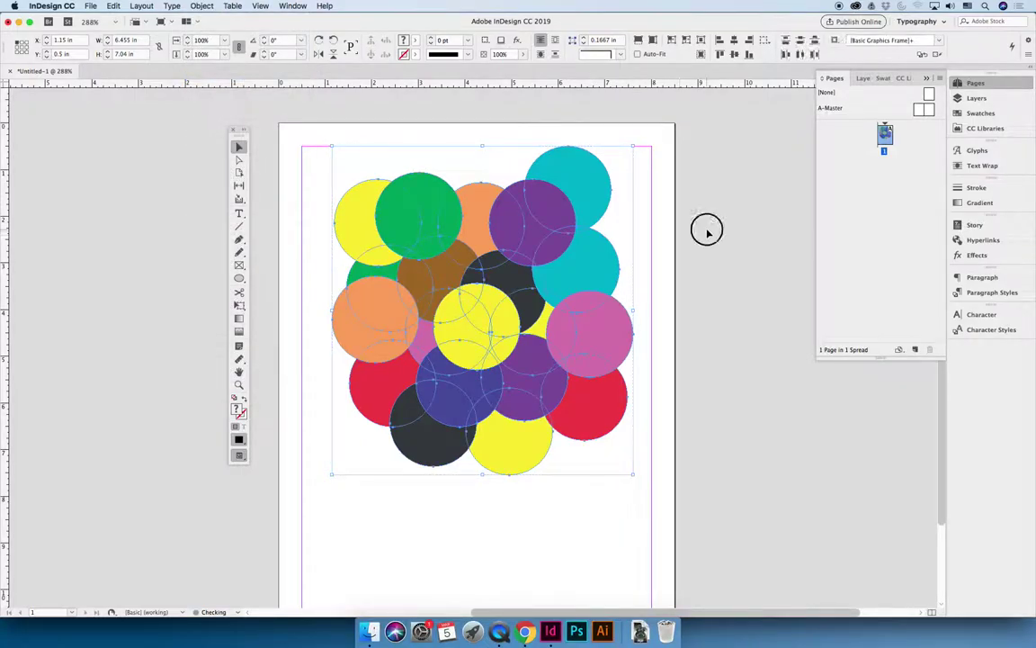
left_click(671, 289)
left_click(530, 229)
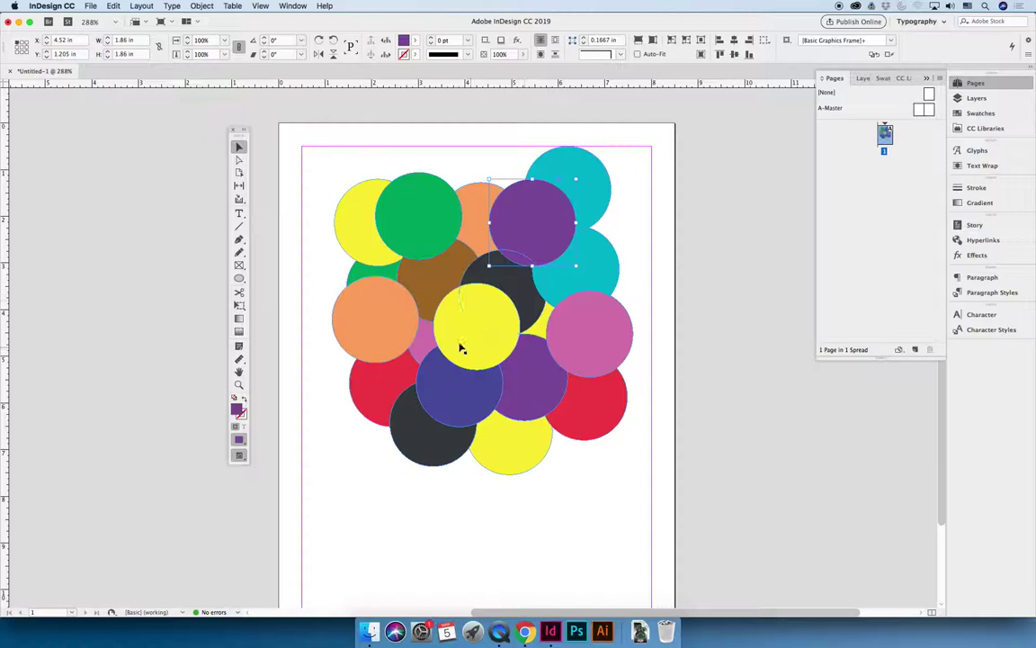
Select the partly hidden pink circle, bring it forward one level, then send it back one.
left_click(420, 331)
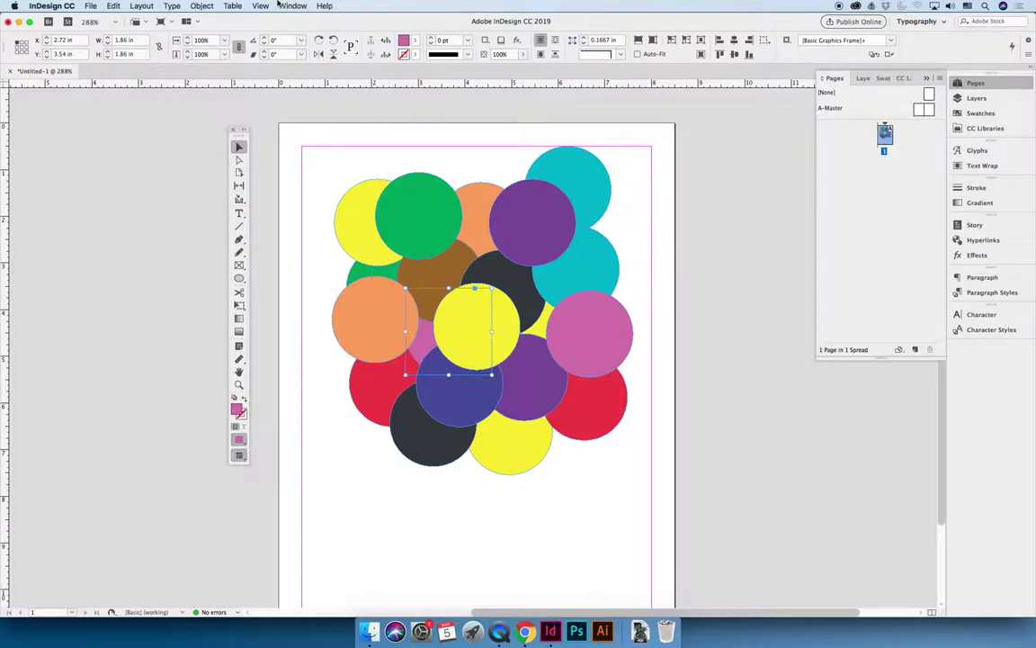
left_click(201, 6)
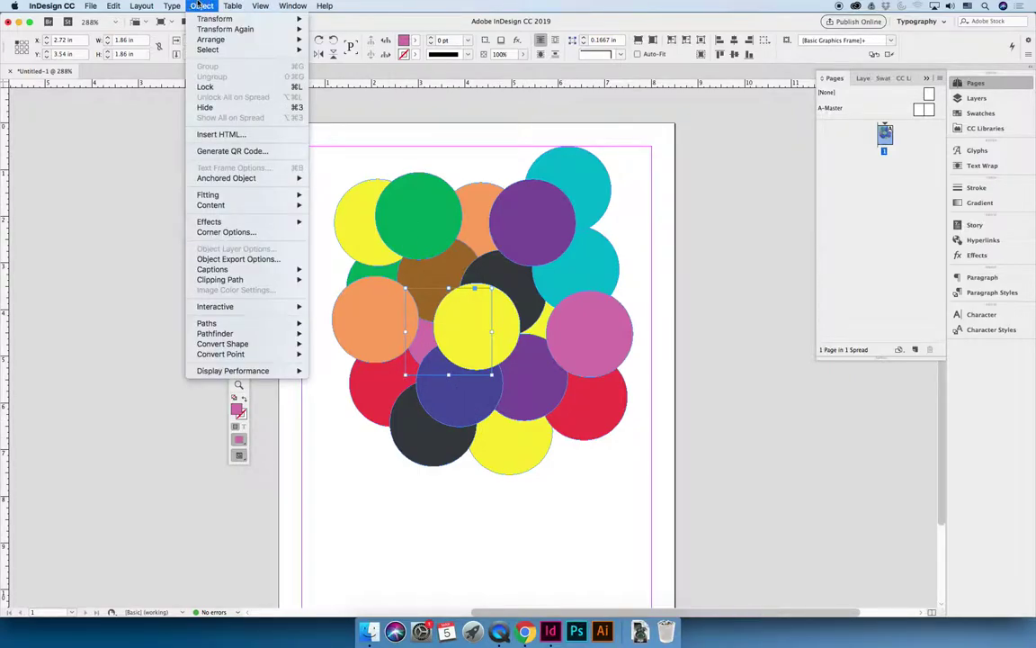
mouse_move(216, 40)
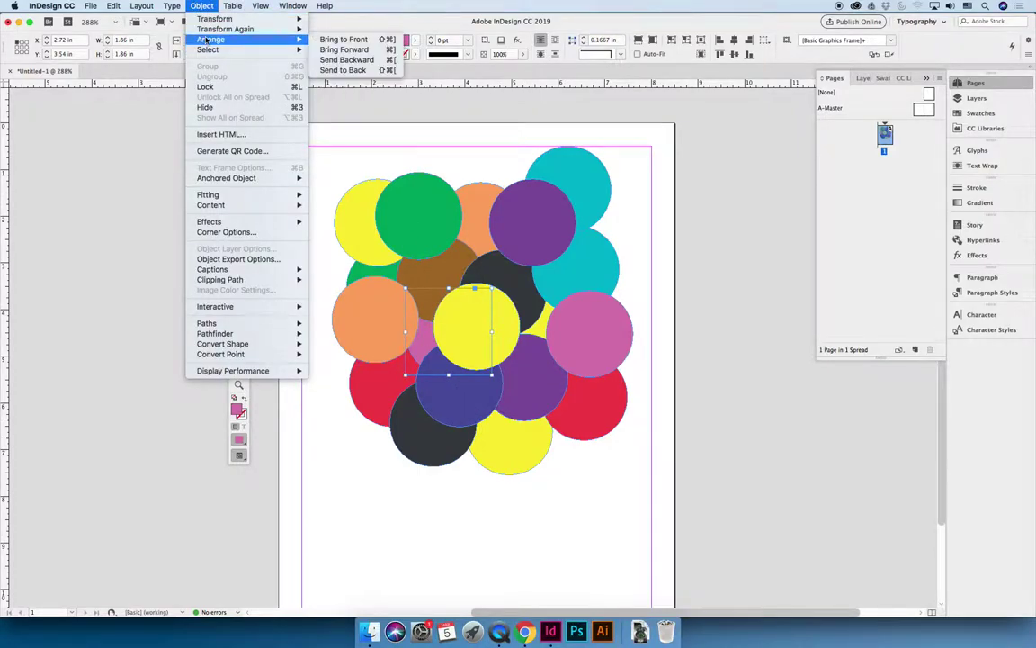
left_click(330, 50)
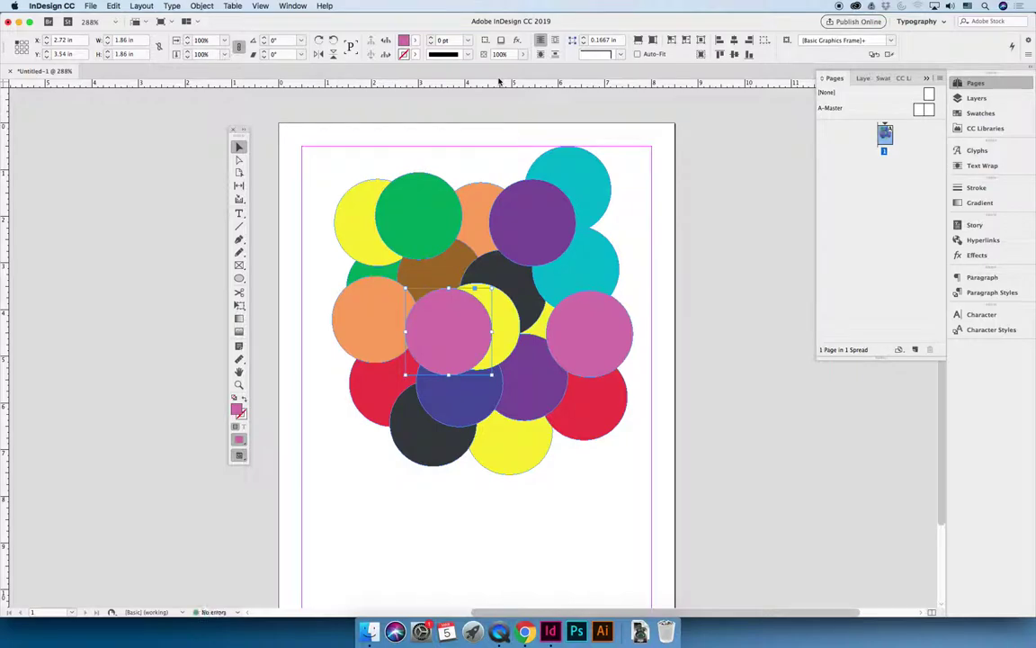
key("super+bracketleft")
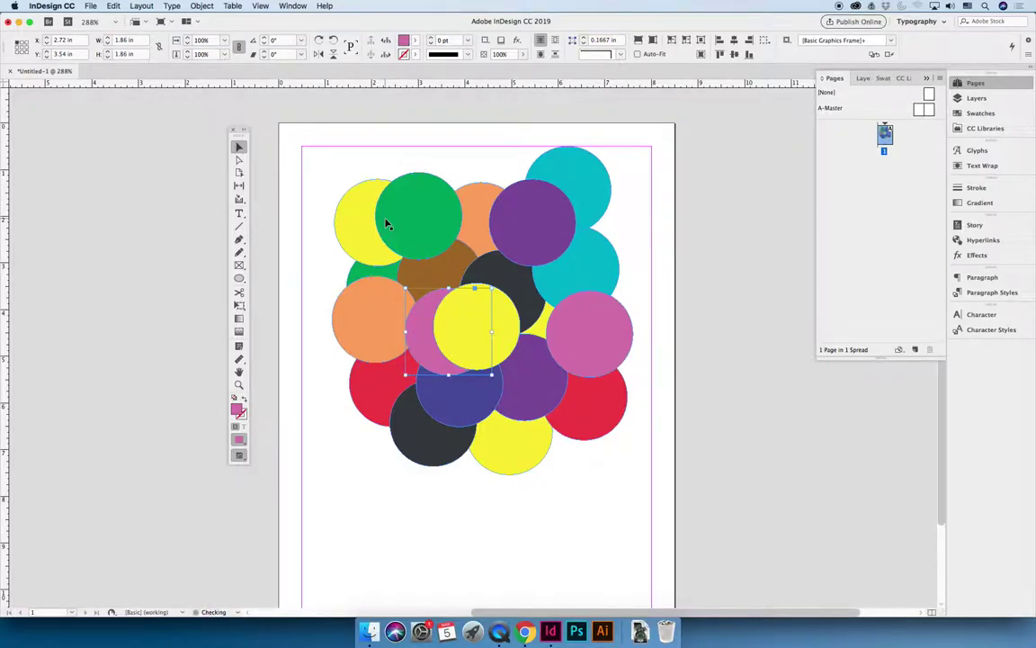
Restack the pink circle with Bring to Front and Send Backward, ending behind the yellow and orange.
key("super+shift+bracketright")
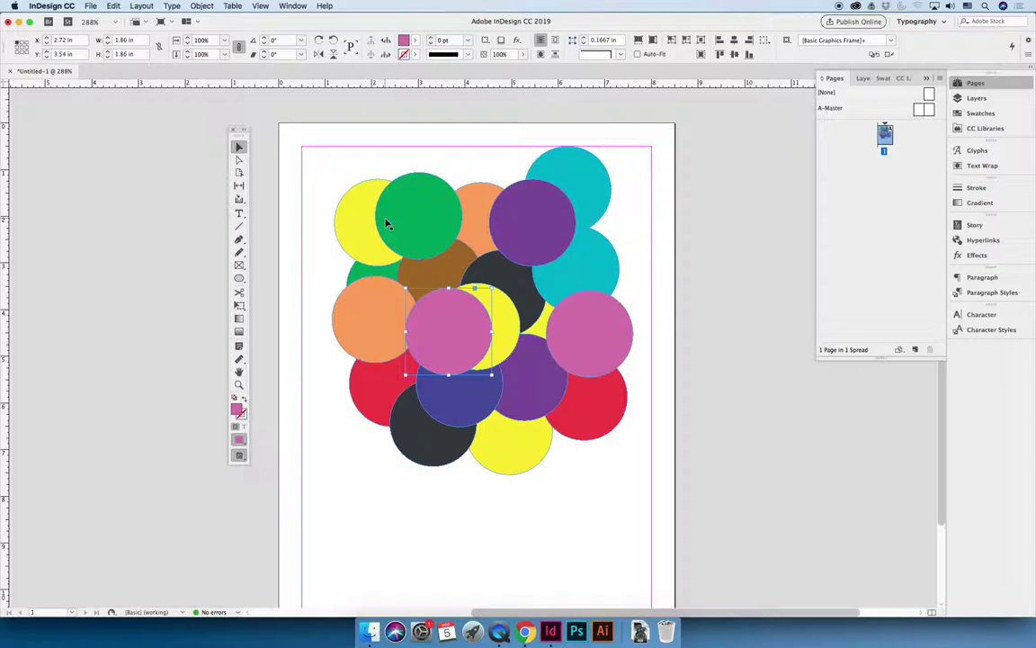
key("super+bracketleft")
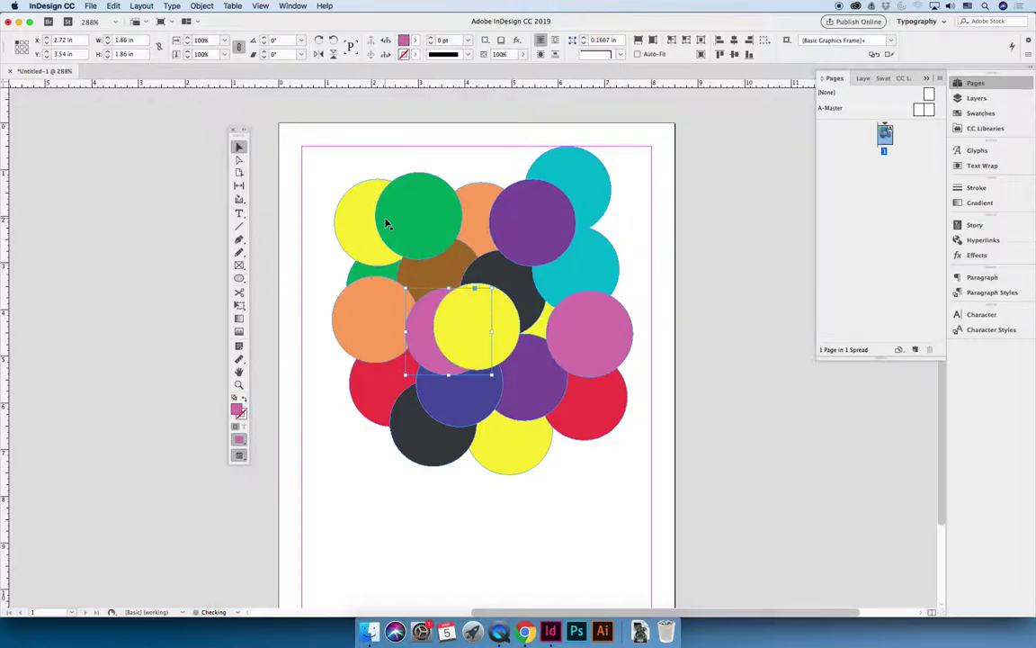
key("super+bracketleft")
key("super+bracketleft")
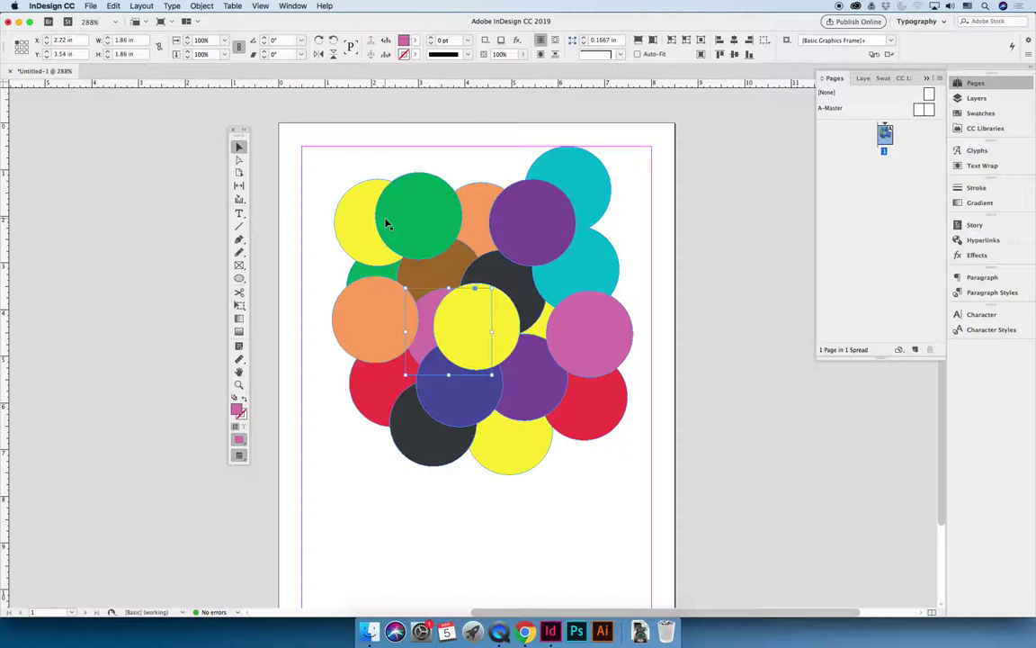
key("super+shift+bracketright")
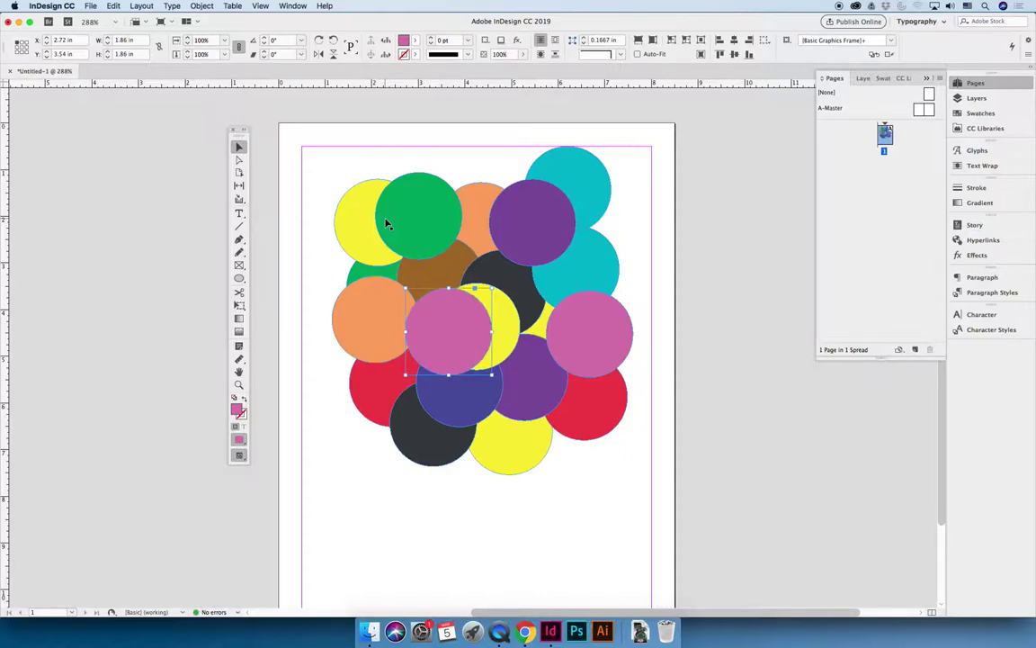
key("super+bracketleft")
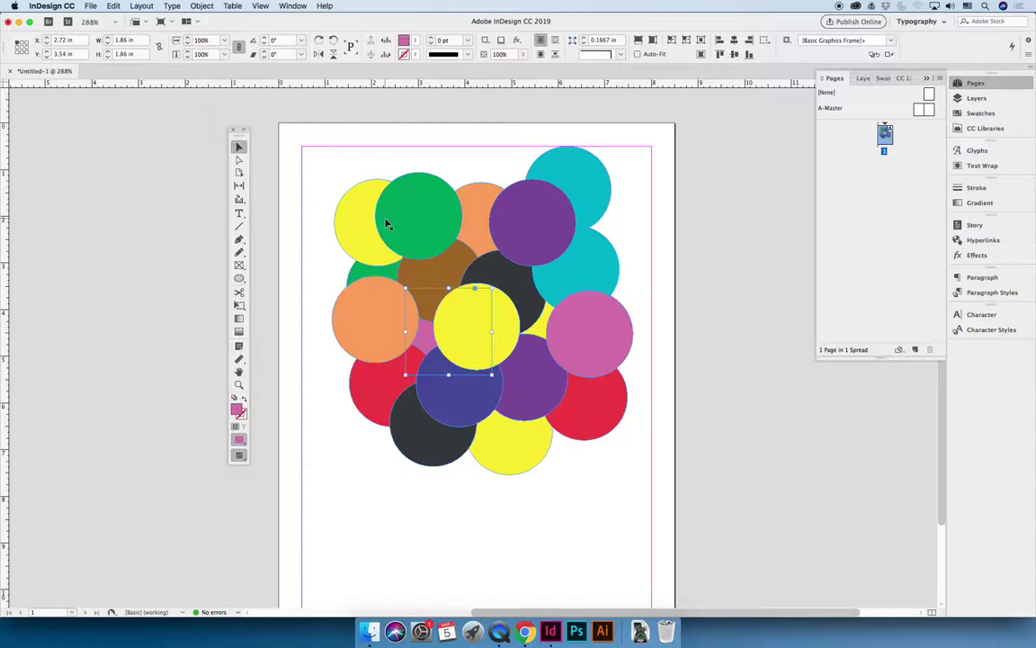
Draw a large ellipse circle enclosing all the coloured balls.
left_click(558, 236)
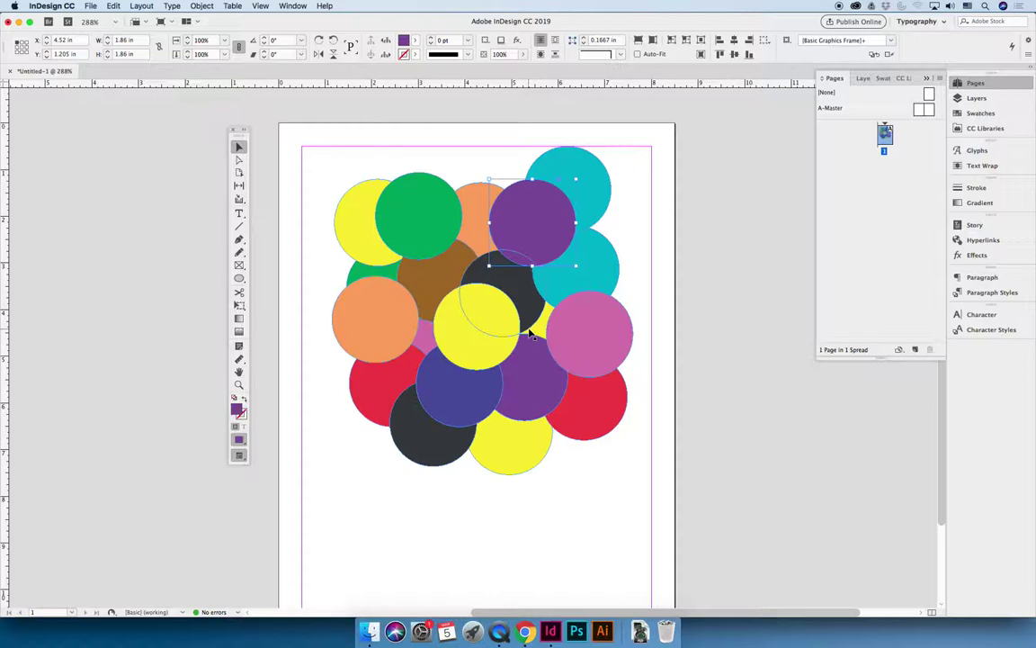
left_click(239, 279)
left_click_drag(239, 279, 273, 301)
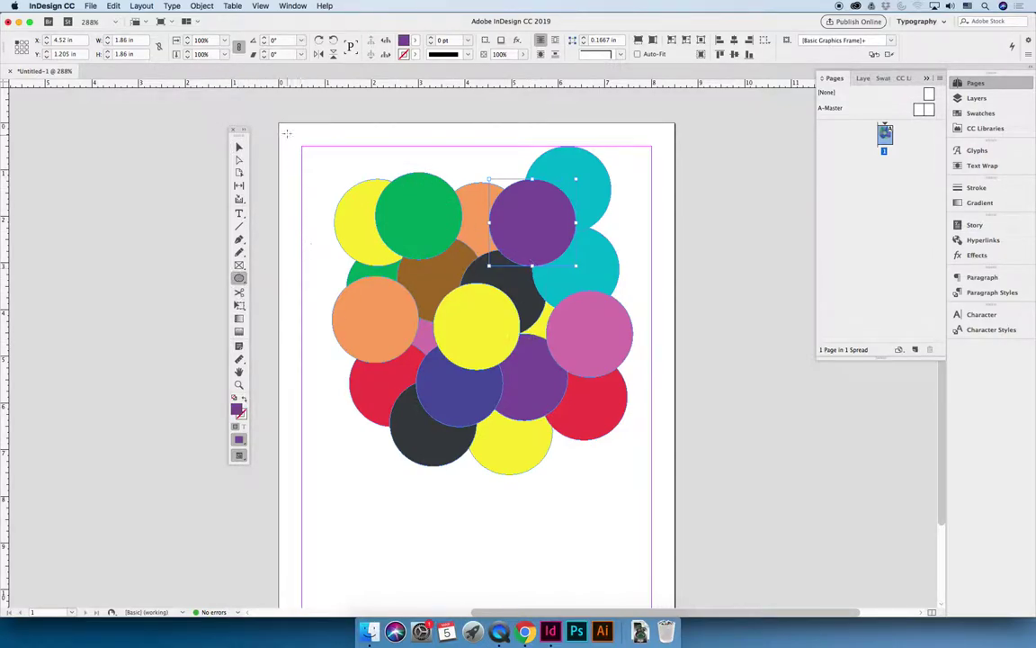
left_click_drag(284, 132, 665, 514)
Give the big circle a C=15 M=100 Y=100 K=0 red stroke at 17 pt weight.
left_click(981, 114)
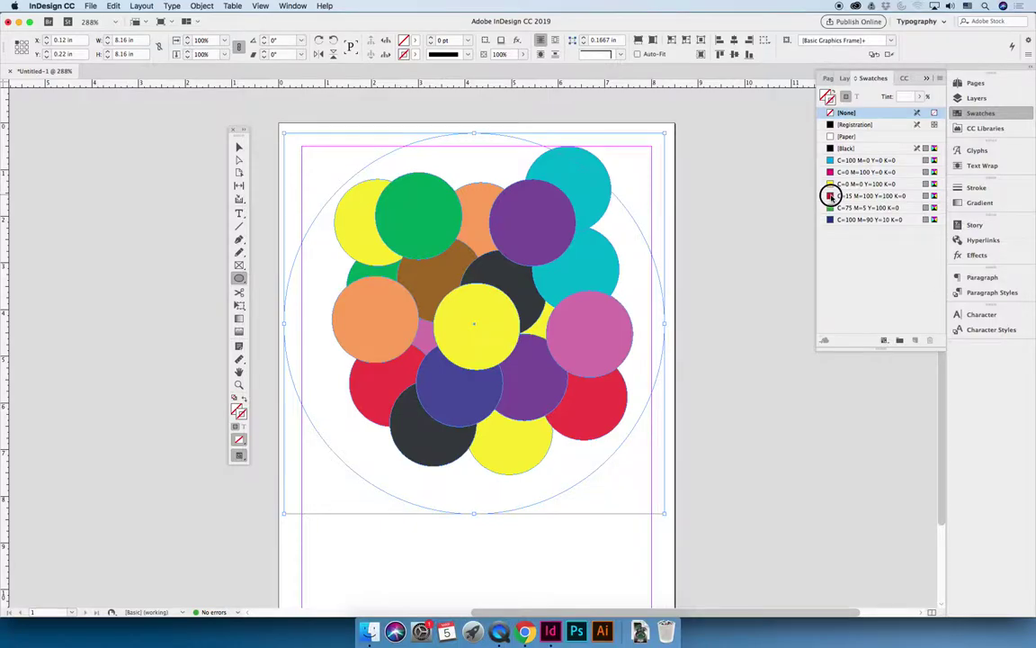
left_click(831, 195)
left_click(976, 188)
left_click(862, 196)
left_click(862, 195)
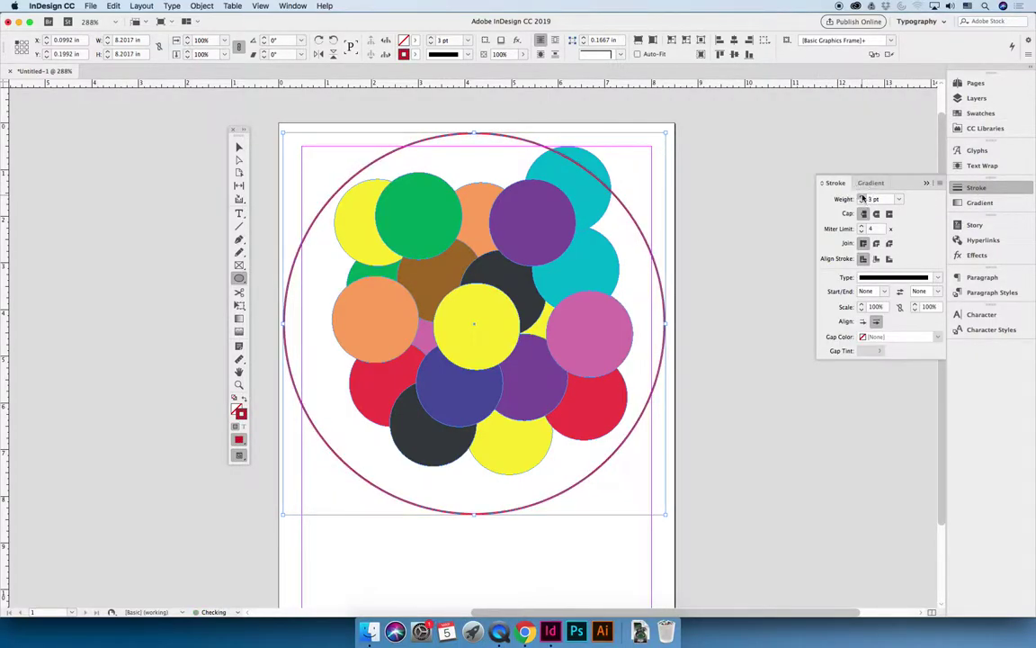
left_click(861, 195)
left_click(862, 195)
left_click(862, 196)
left_click(861, 195)
left_click(862, 195)
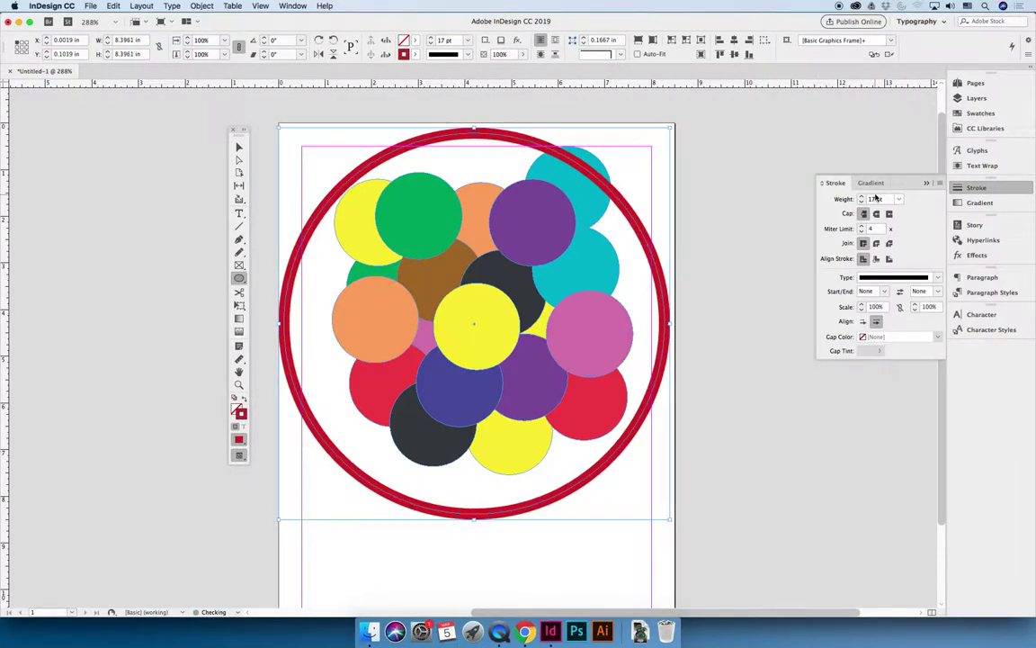
left_click(862, 196)
Nudge the big circle up-right, fill it red, duplicate the red swatch and open the copy's options.
left_click(239, 147)
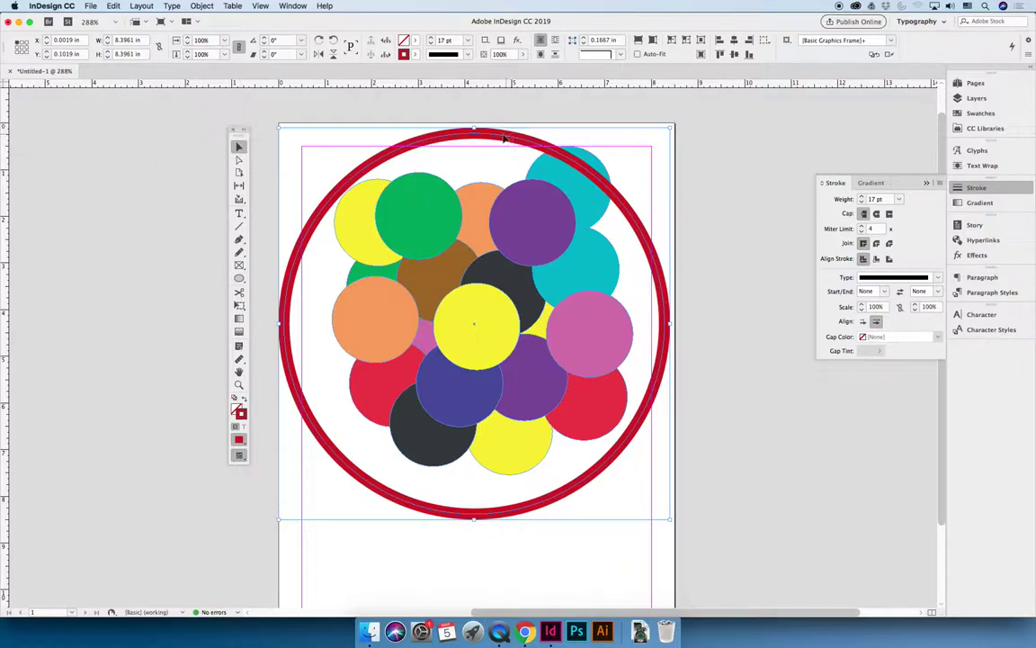
mouse_move(527, 138)
left_mouse_down()
mouse_move(543, 120)
mouse_move(555, 126)
mouse_move(546, 127)
left_mouse_up()
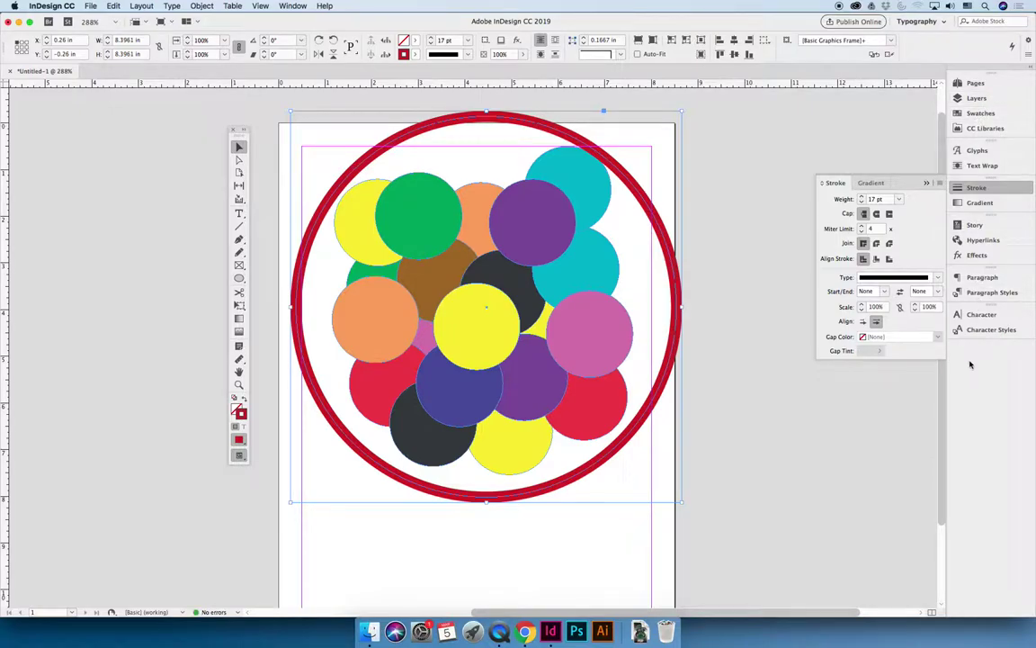
left_click(980, 113)
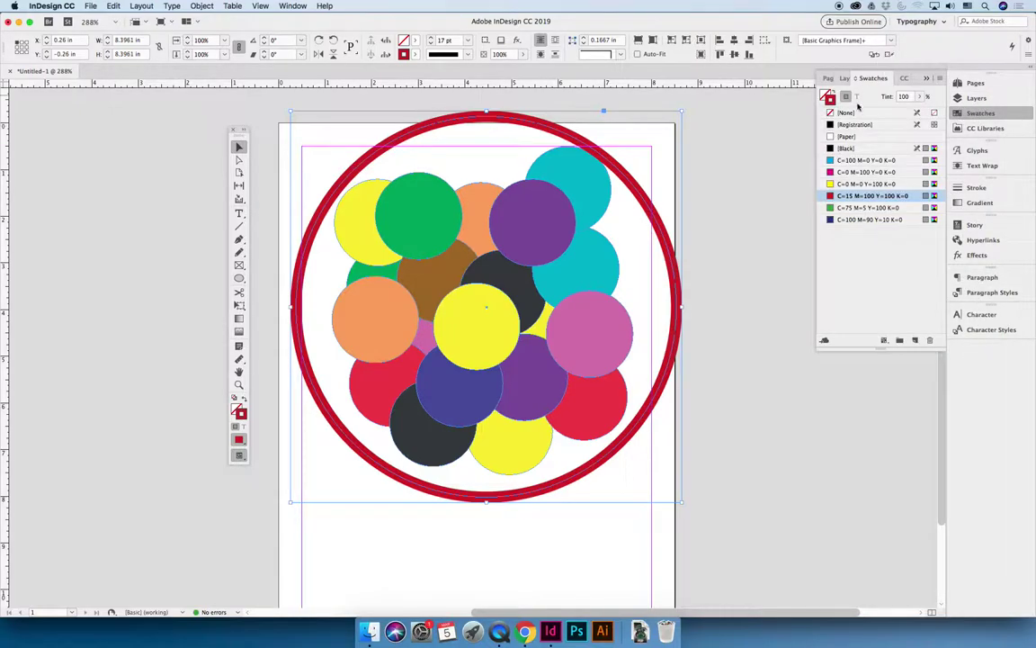
left_click(835, 112)
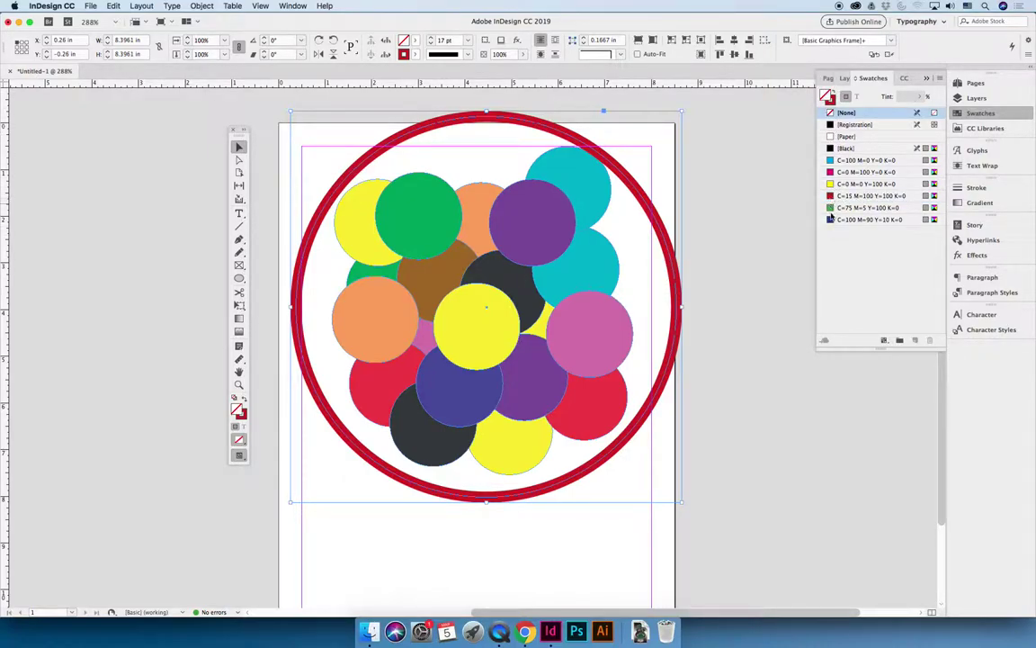
left_click(859, 195)
left_click_drag(827, 310, 833, 232)
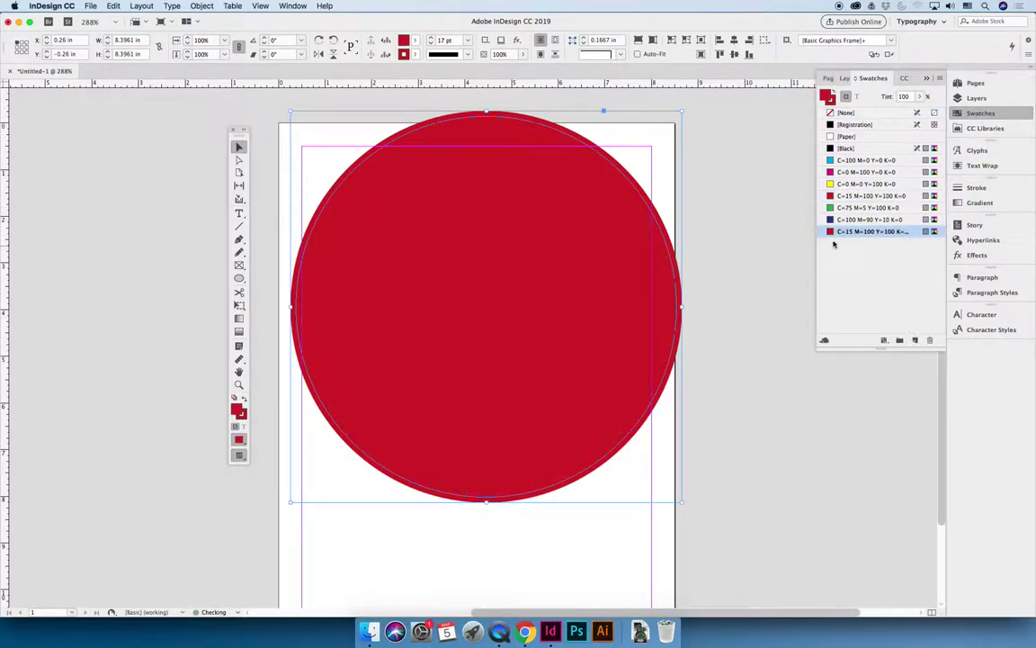
double_click(833, 232)
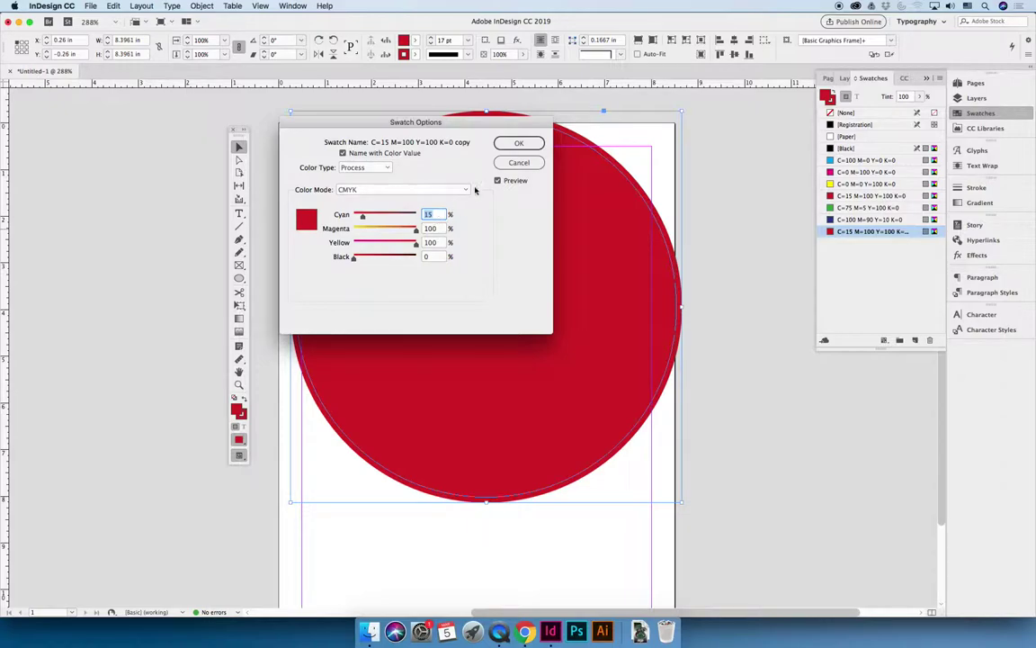
Set the copied swatch's values to C=1 M=1 Y=0 K=0.
type("1")
key("Tab")
type("1")
key("Tab")
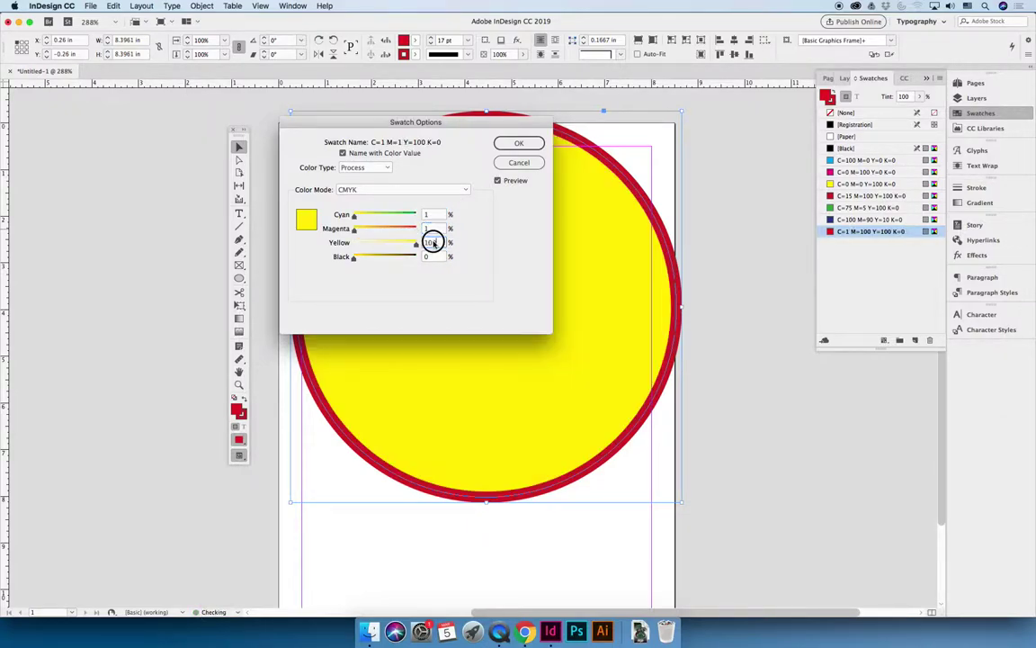
type("0")
key("Tab")
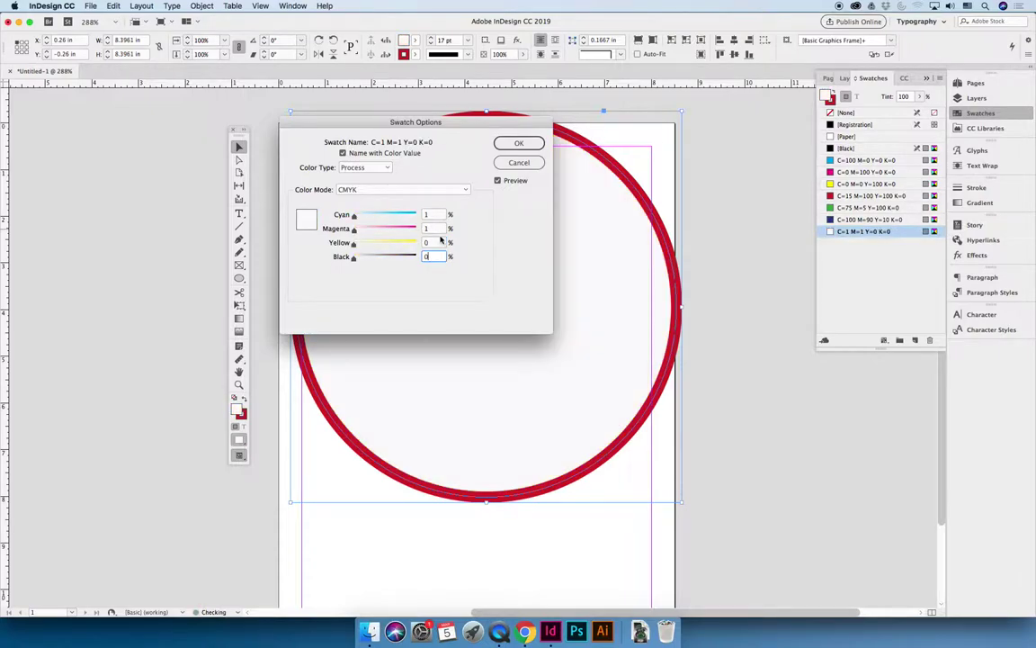
key("Tab")
Confirm the pale swatch and fade the big circle to 55% opacity.
left_click(519, 143)
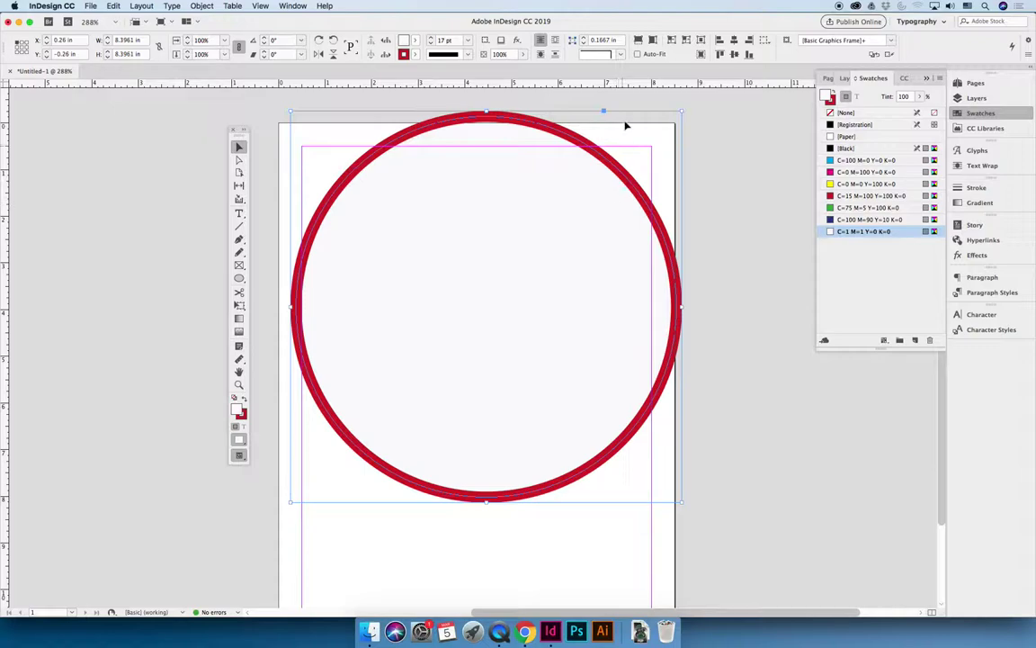
left_click(523, 56)
mouse_move(522, 69)
left_mouse_down()
mouse_move(498, 70)
mouse_move(565, 73)
left_mouse_up()
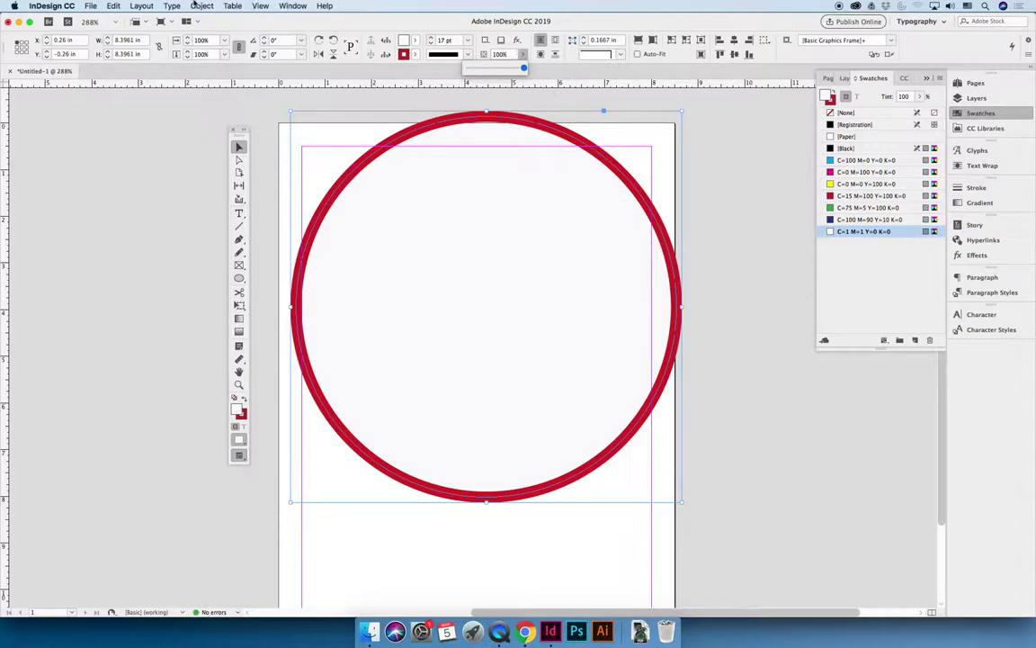
Open Object > Effects > Transparency, set the blend mode to Multiply and turn on Preview.
left_click(199, 5)
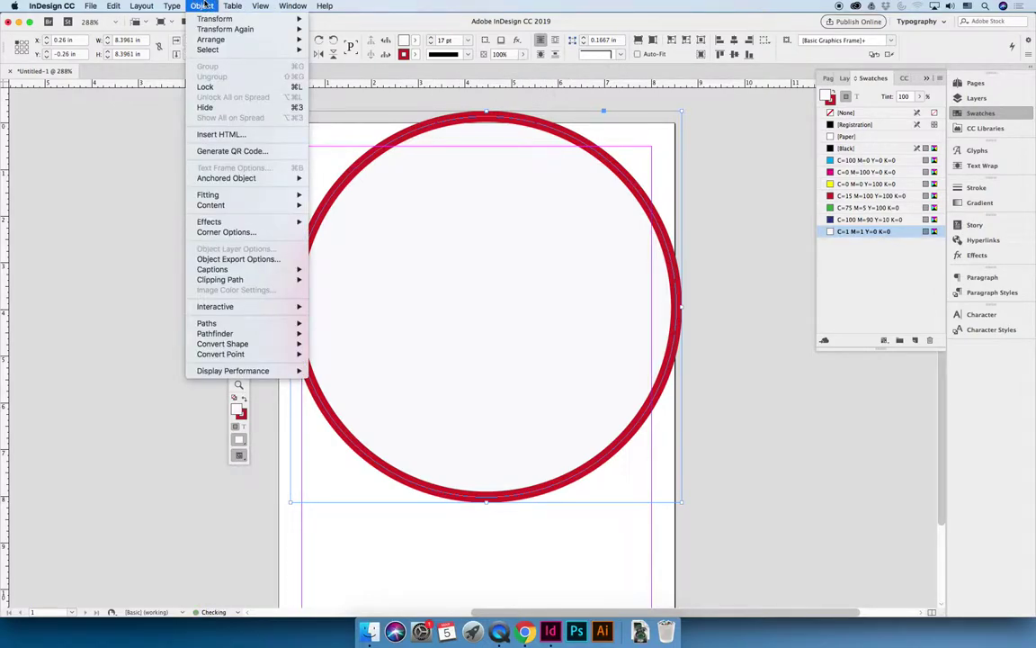
mouse_move(263, 223)
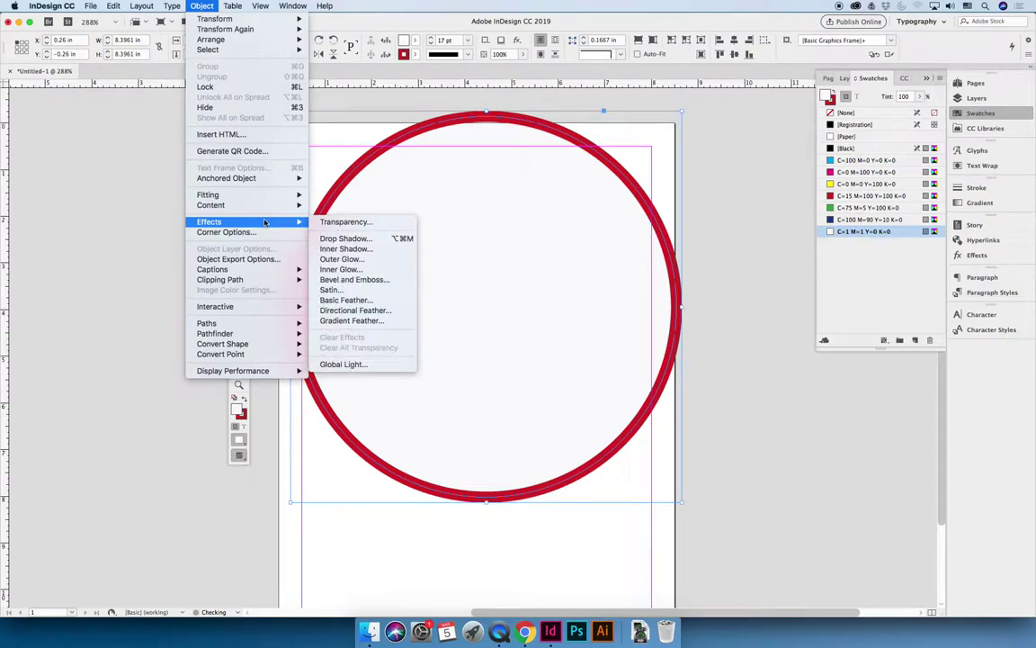
left_click(341, 225)
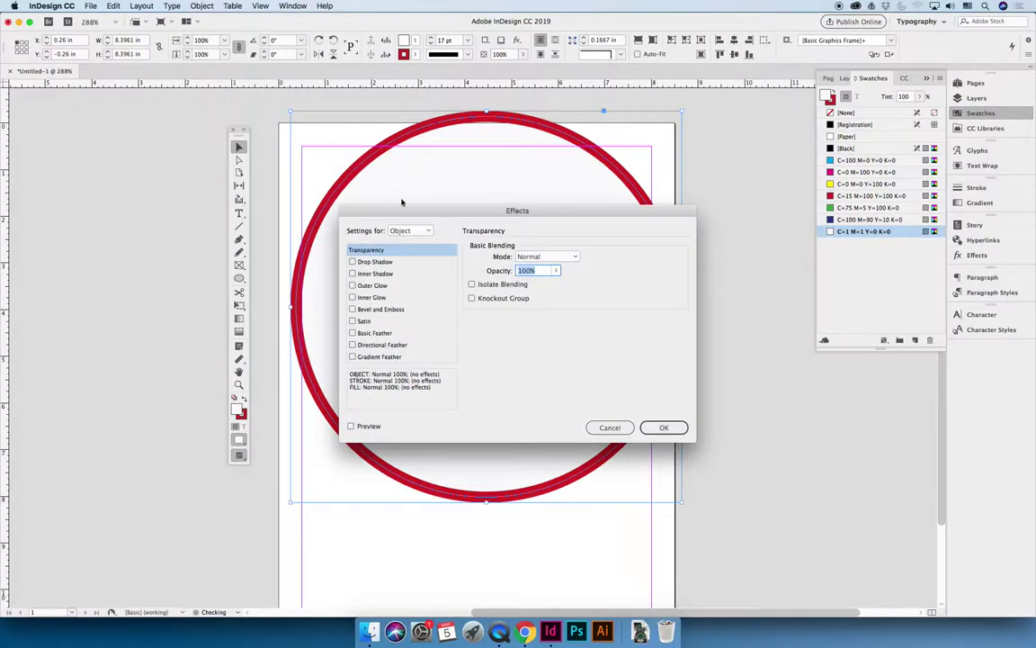
left_click_drag(530, 213, 644, 134)
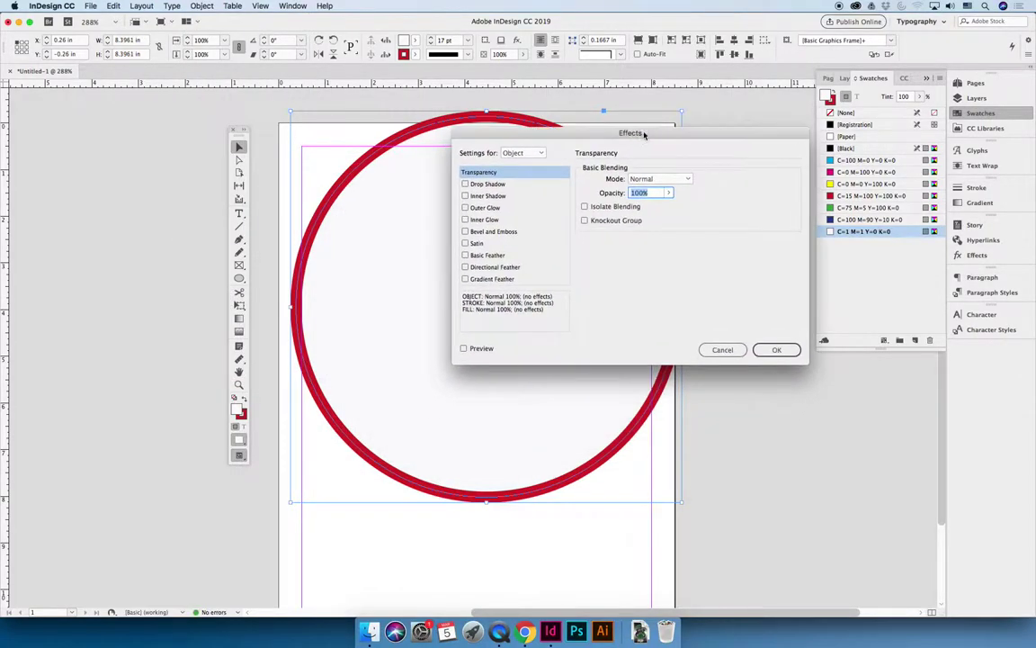
left_click(686, 182)
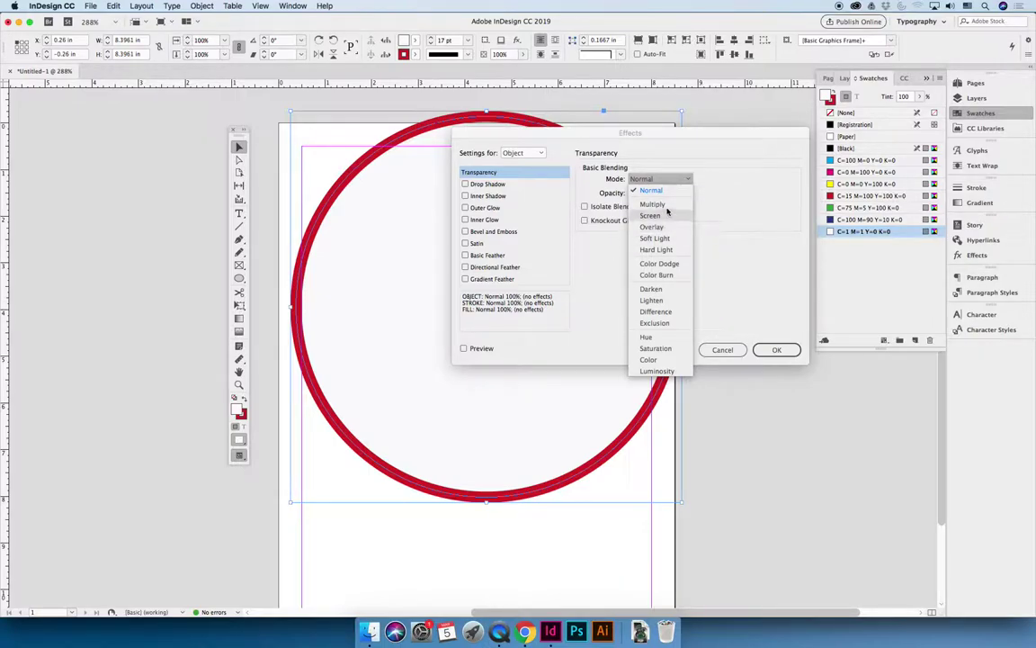
left_click(667, 206)
left_click(464, 348)
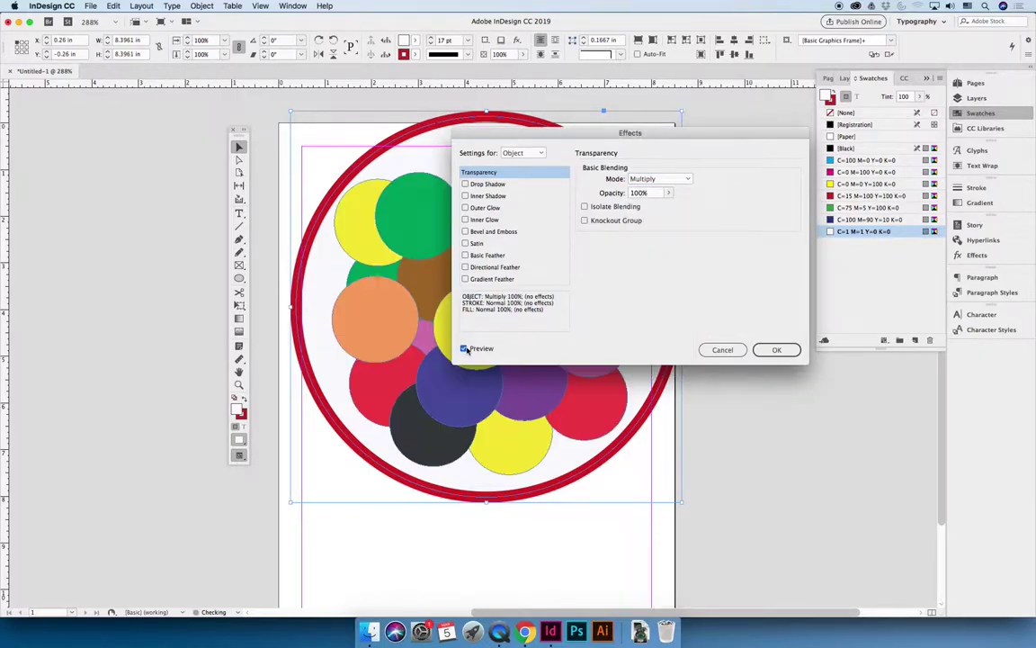
Compare Overlay and Normal, then settle on Multiply and apply the effect.
left_click(660, 178)
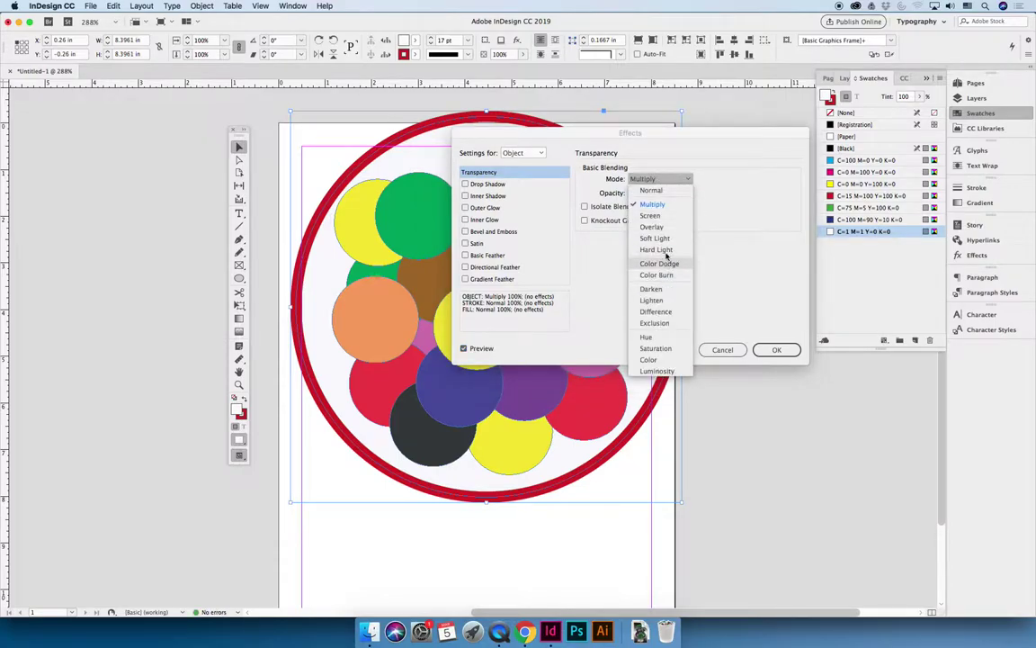
left_click(662, 227)
left_click(655, 178)
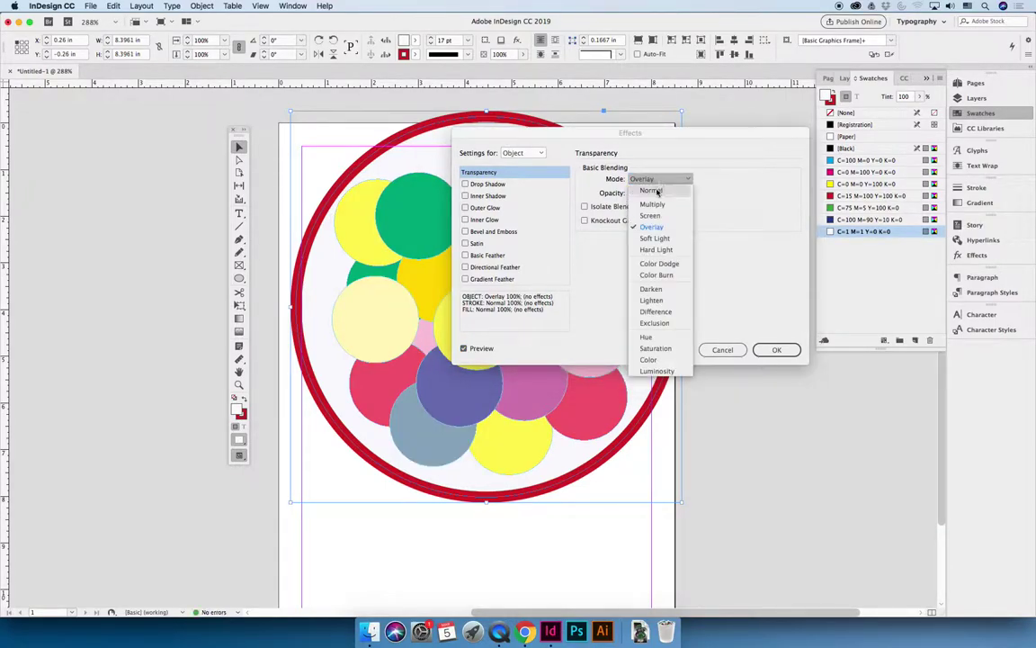
left_click(659, 191)
left_click(662, 178)
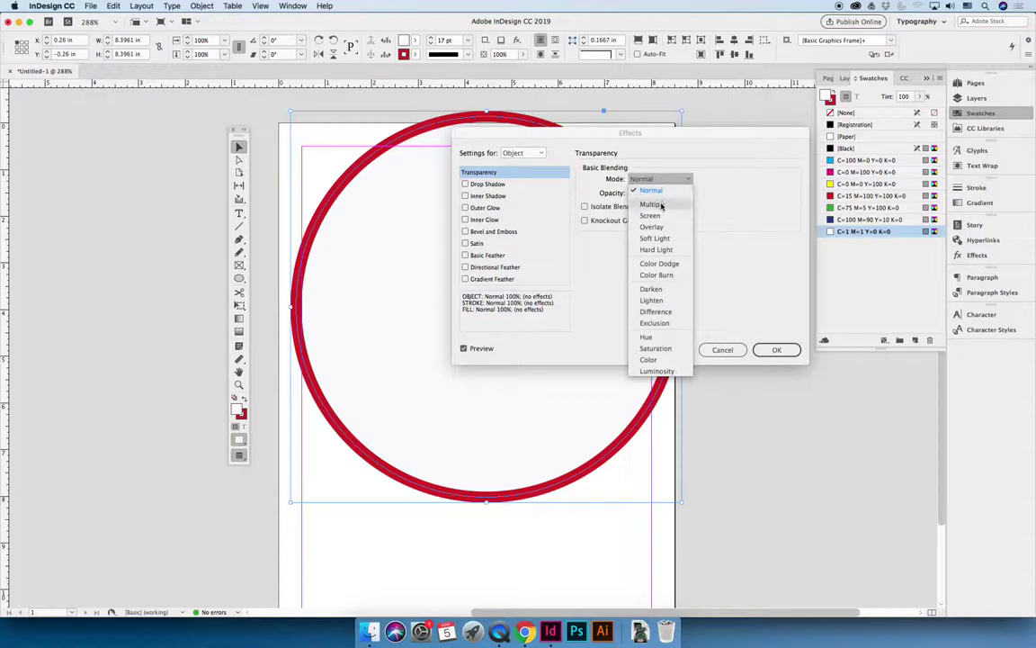
left_click(652, 204)
left_click(775, 349)
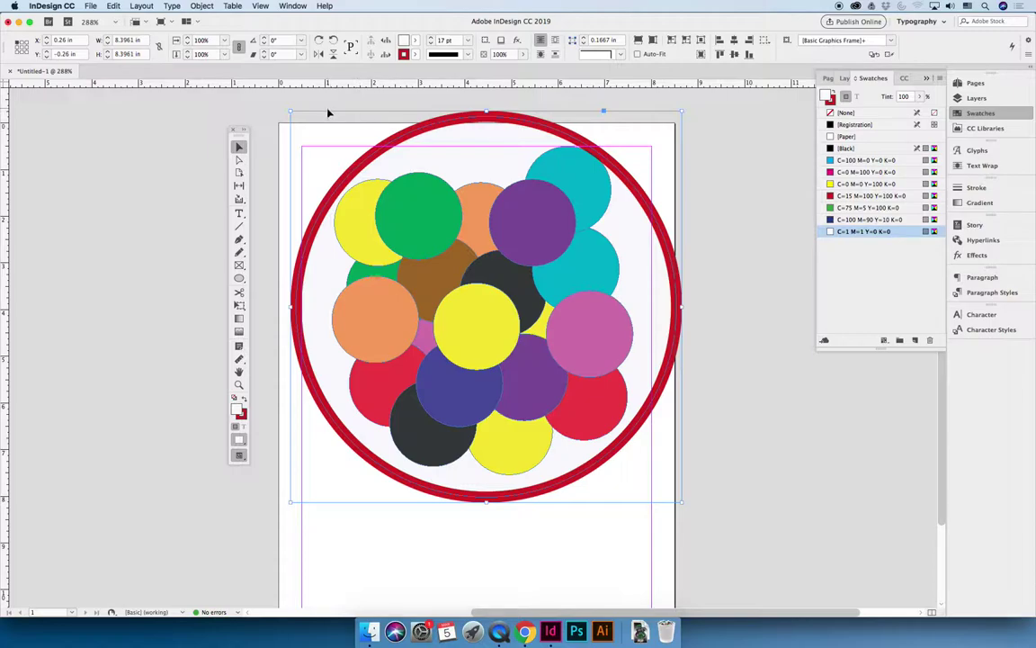
Drag the red ring around and back until it sits centred over the coloured balls.
mouse_move(623, 178)
left_mouse_down()
mouse_move(596, 200)
mouse_move(659, 143)
mouse_move(652, 171)
mouse_move(626, 162)
left_mouse_up()
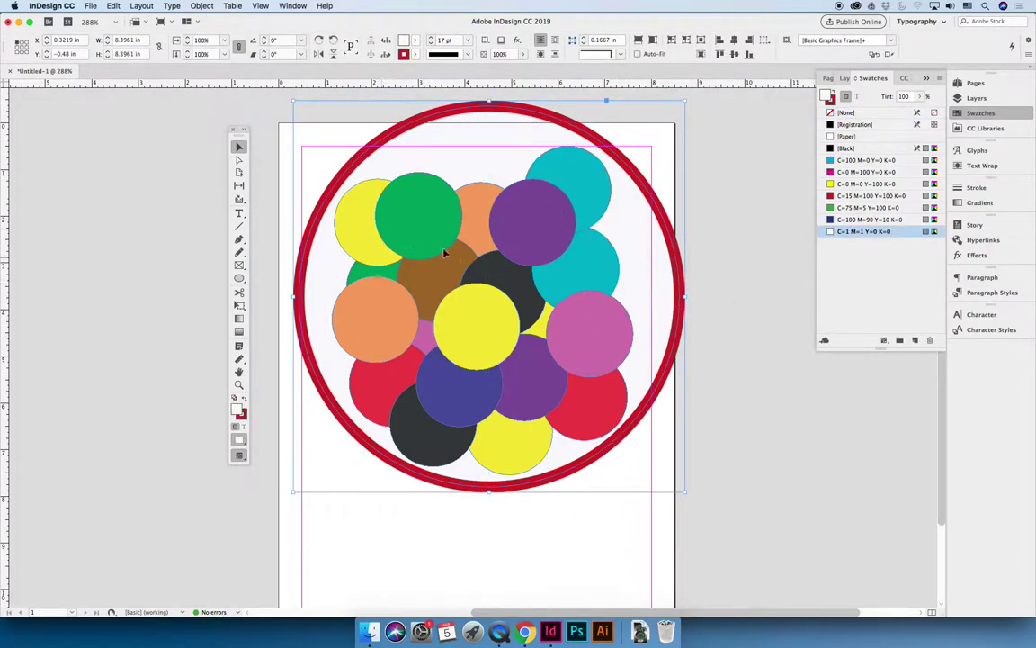
left_click_drag(527, 363, 524, 362)
left_click_drag(437, 458, 516, 478)
left_click_drag(550, 324, 628, 331)
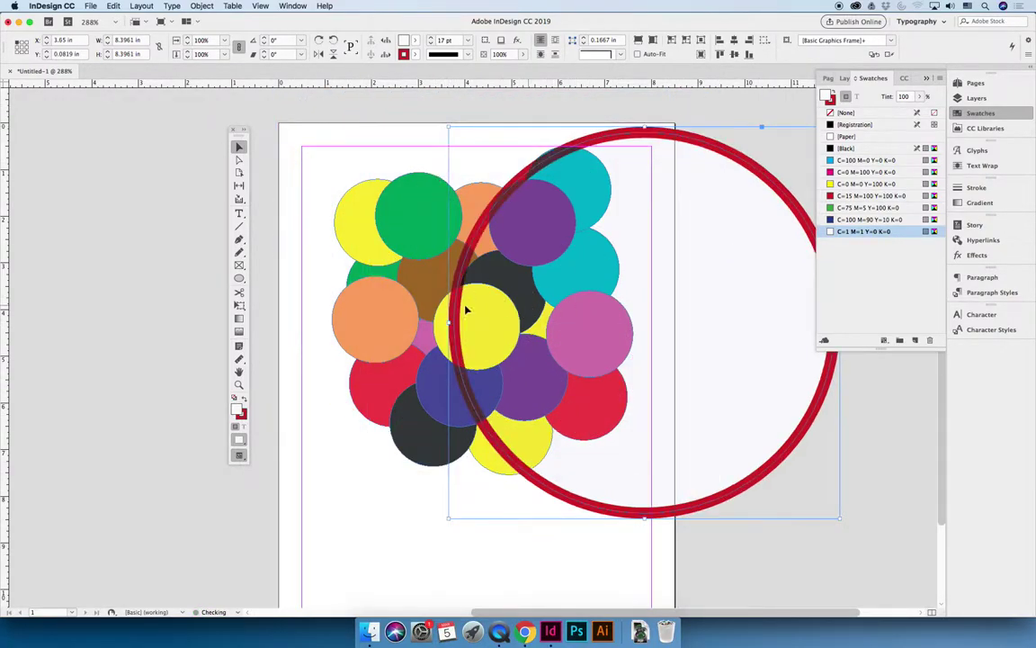
left_click(414, 220)
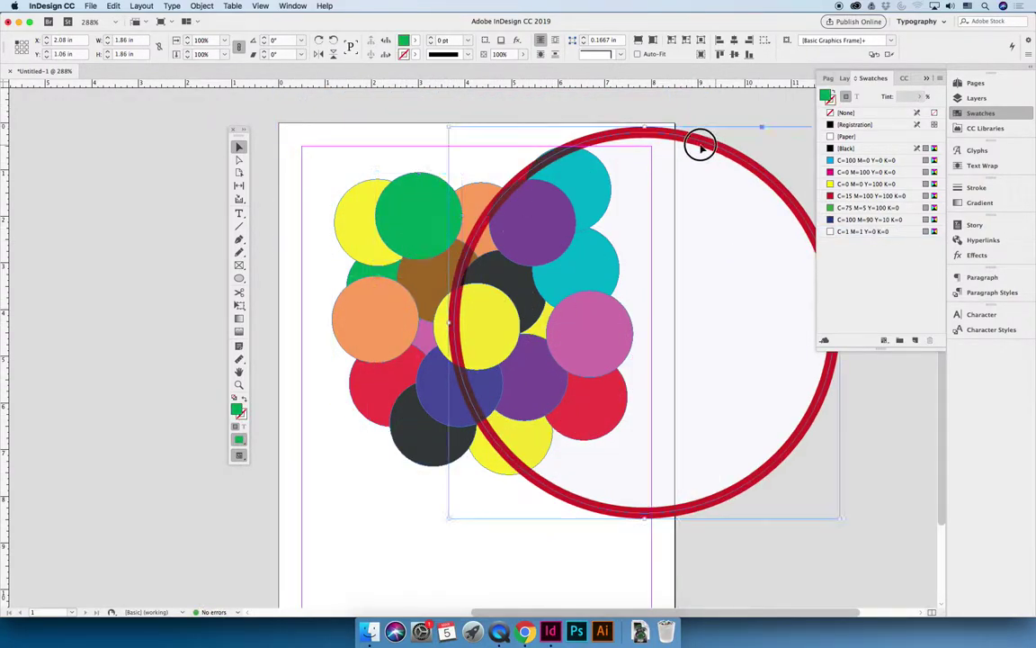
left_click_drag(701, 143, 546, 147)
left_click_drag(608, 187, 630, 186)
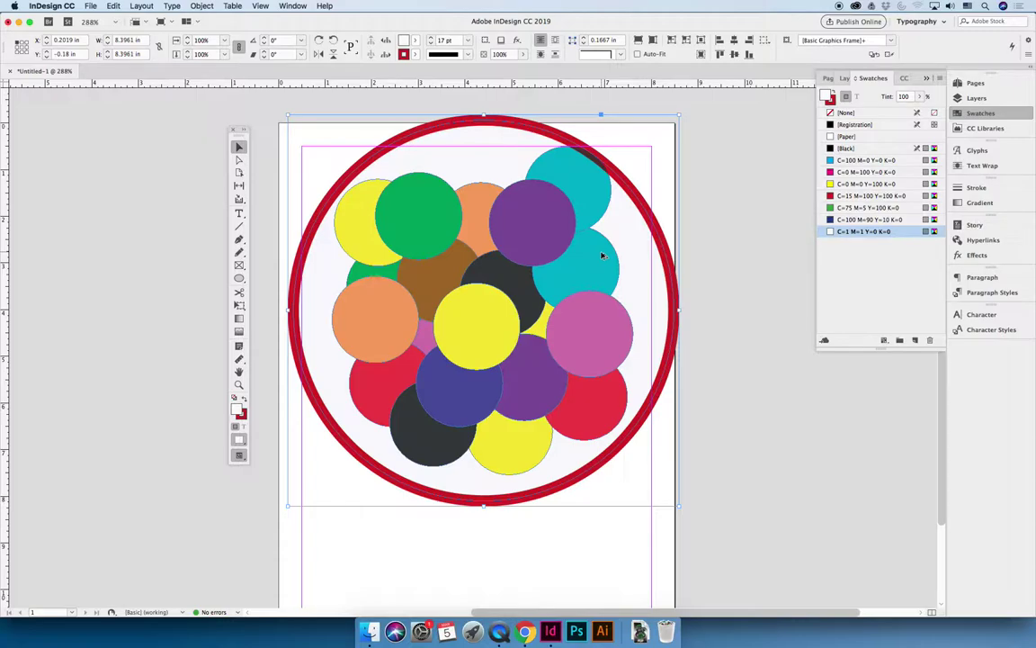
Cycle the selection down through the circles behind the ring with Cmd+Option+[, ending on the upper teal circle.
key("super+alt+bracketleft")
key("super+alt+bracketleft")
key("super+alt+bracketleft")
key("super+alt+bracketleft")
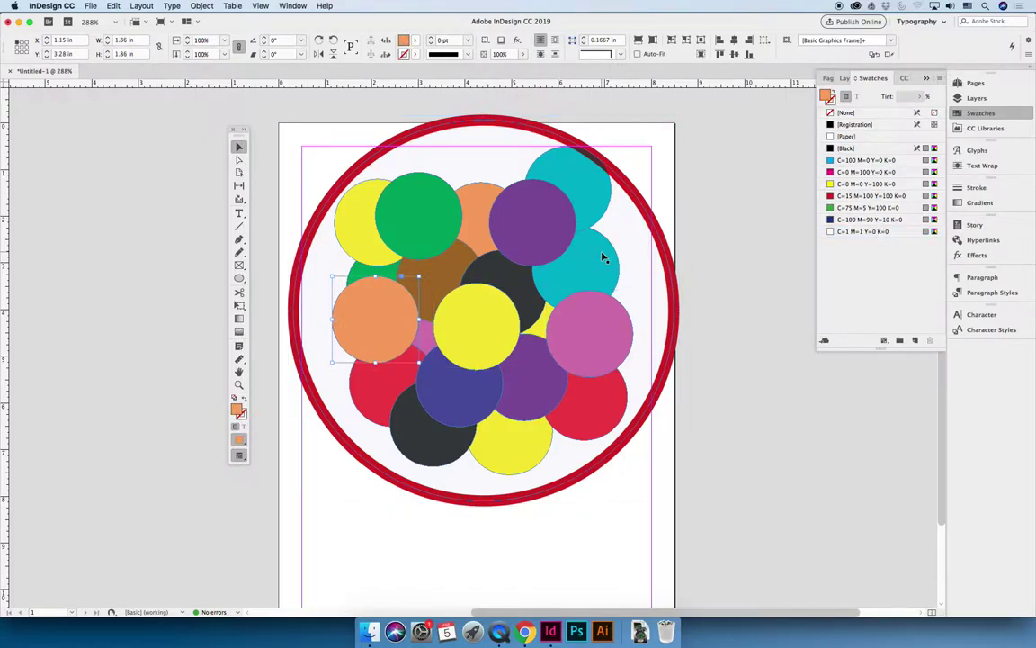
key("super+alt+bracketleft")
key("super+alt+bracketleft")
key("super+alt+bracketleft")
key("super+alt+bracketleft")
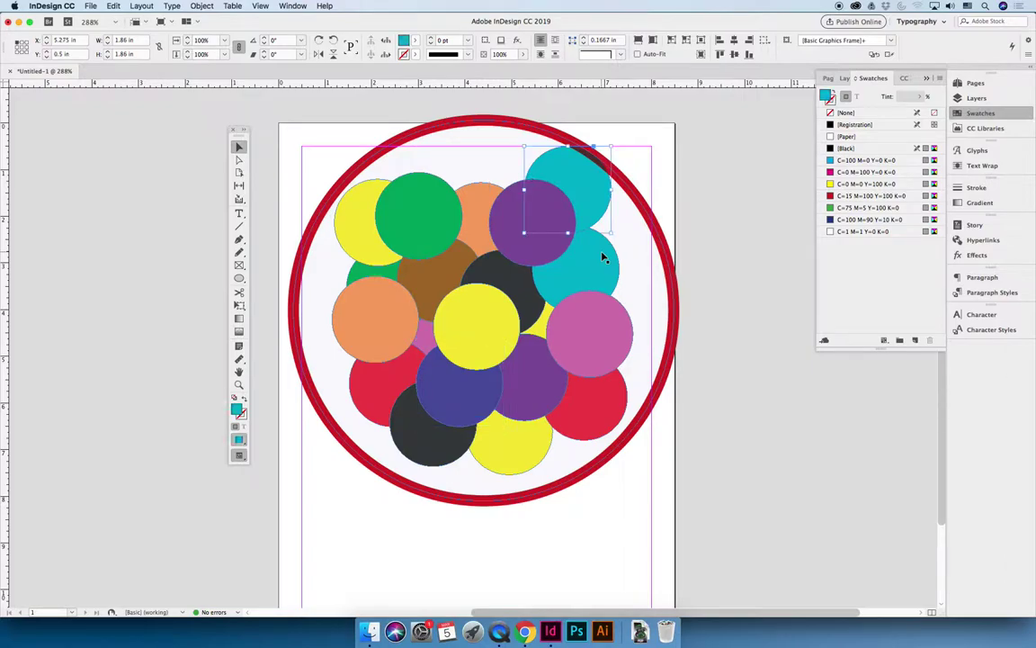
key("super+alt+bracketleft")
key("super+alt+bracketleft")
key("super+alt+bracketleft")
key("super+alt+bracketleft")
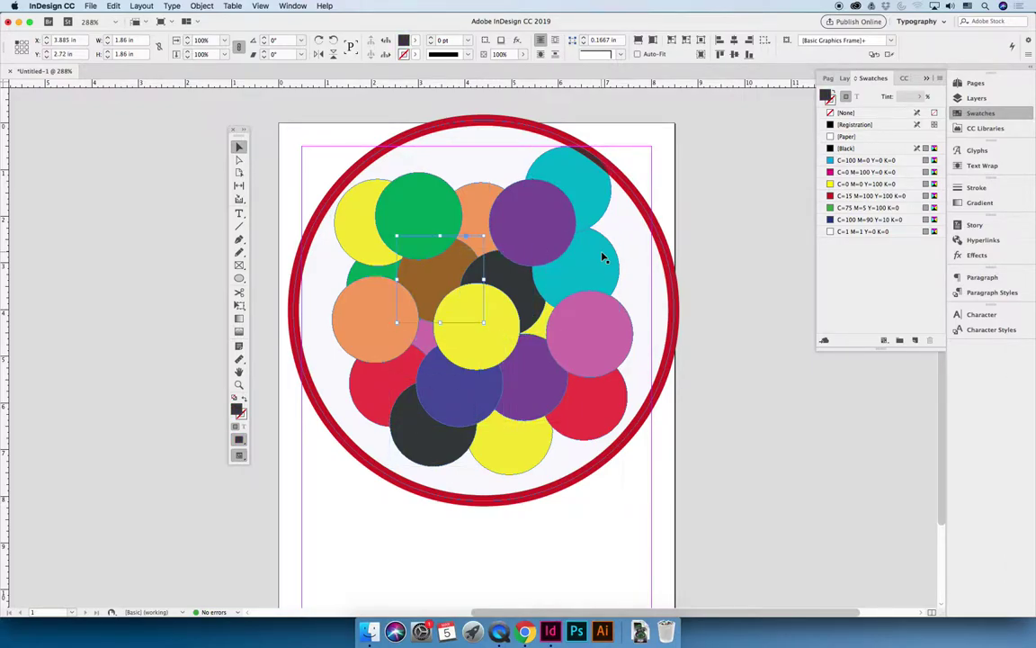
key("super+alt+bracketleft")
key("super+alt+bracketleft")
key("super+alt+bracketleft")
key("super+alt+bracketleft")
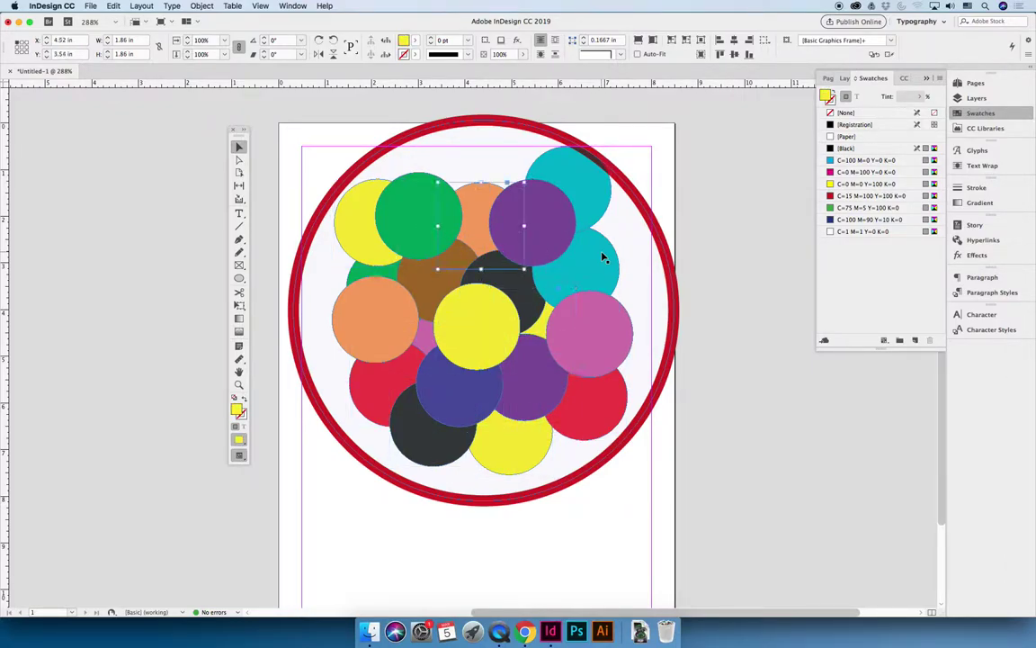
key("super+alt+bracketleft")
key("super+alt+bracketleft")
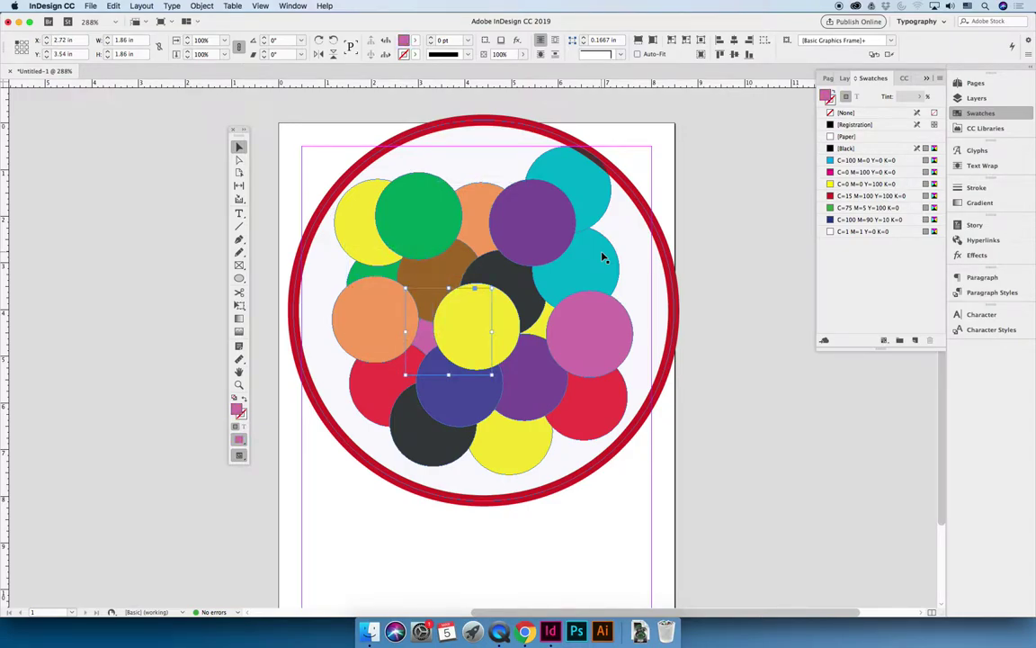
key("super+alt+bracketleft")
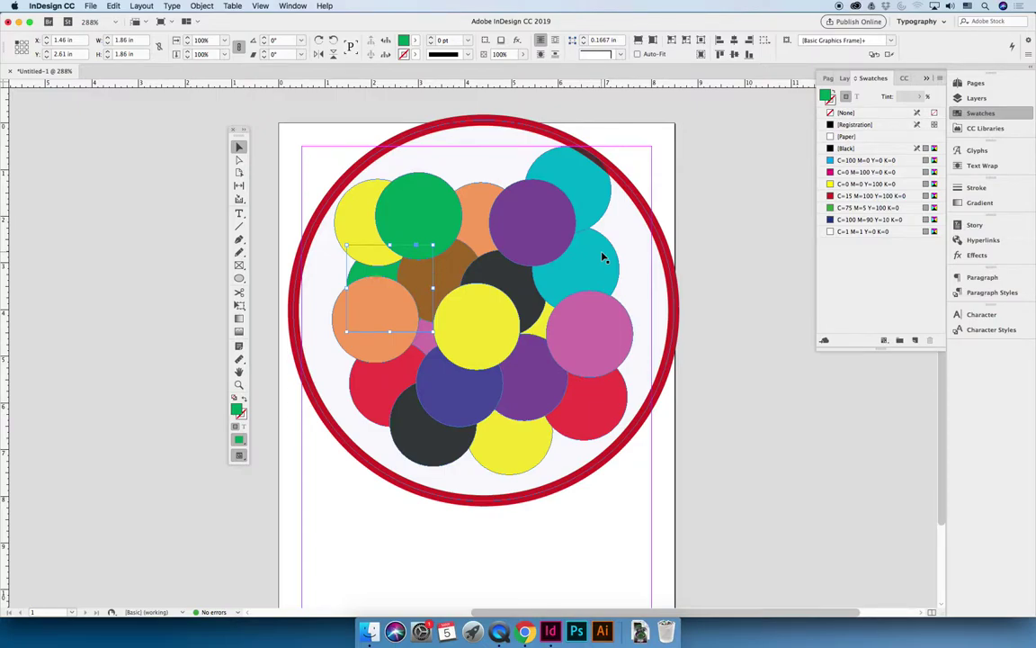
key("super+alt+bracketleft")
key("super+alt+bracketleft")
key("super+alt+bracketleft")
key("super+alt+bracketleft")
key("super+alt+bracketleft")
key("super+alt+bracketleft")
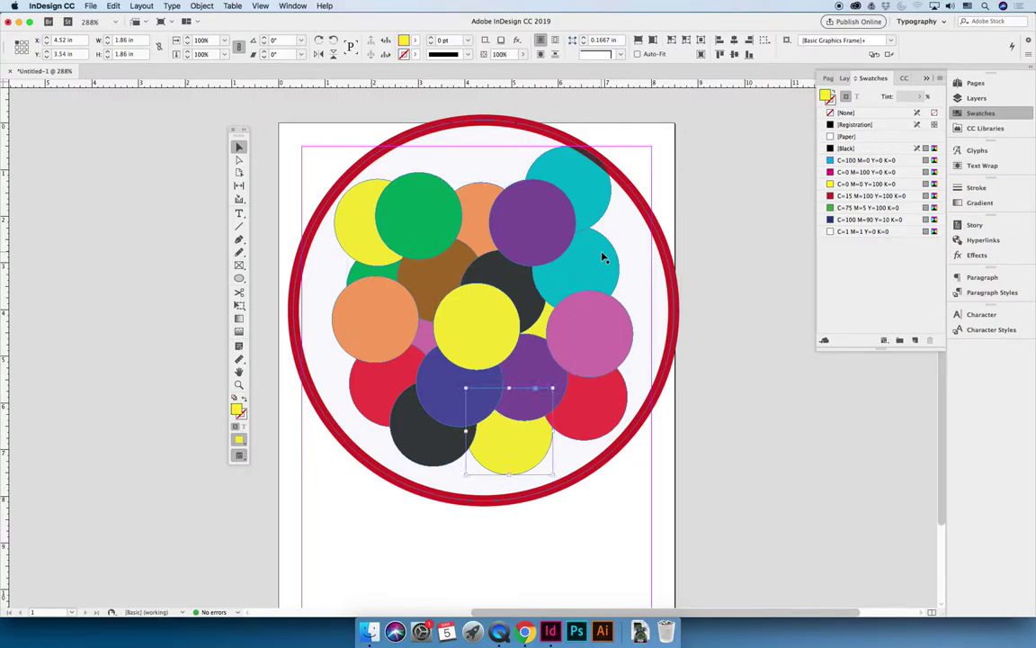
key("super+alt+bracketleft")
key("super+alt+bracketleft")
key("super+alt+bracketleft")
key("super+alt+bracketleft")
key("super+alt+bracketleft")
key("super+alt+bracketleft")
key("super+alt+bracketleft")
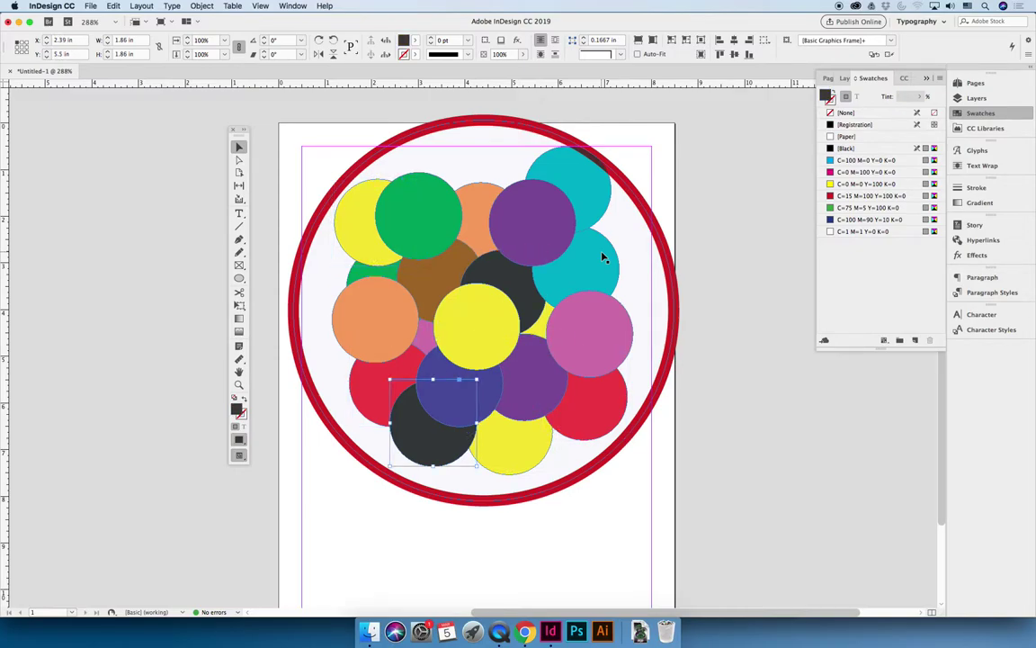